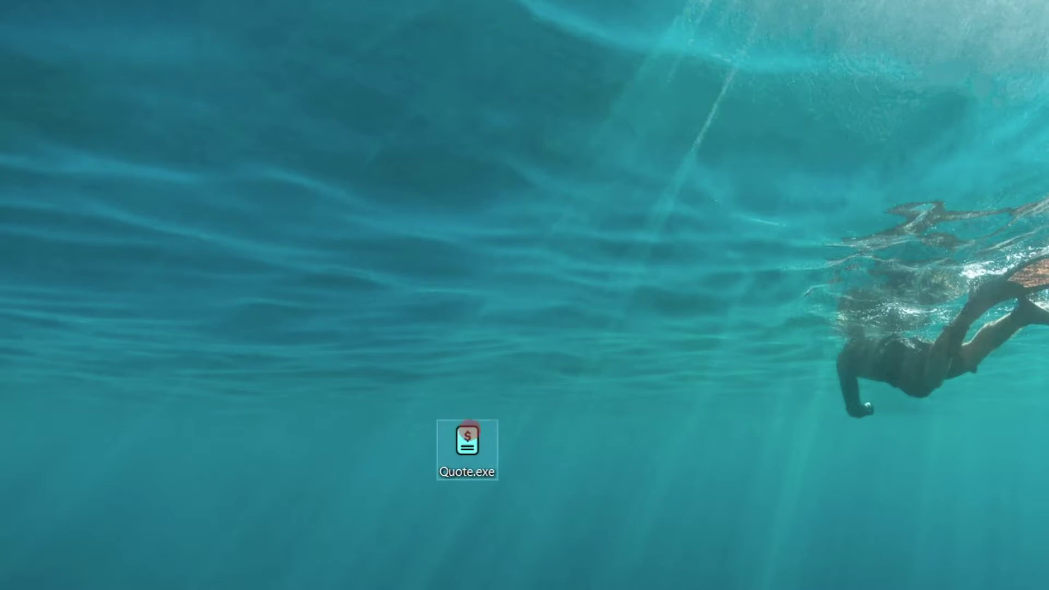
# Launch Quote.exe and open Cloud Sharing from the data file window
pyautogui.doubleClick(469, 429)
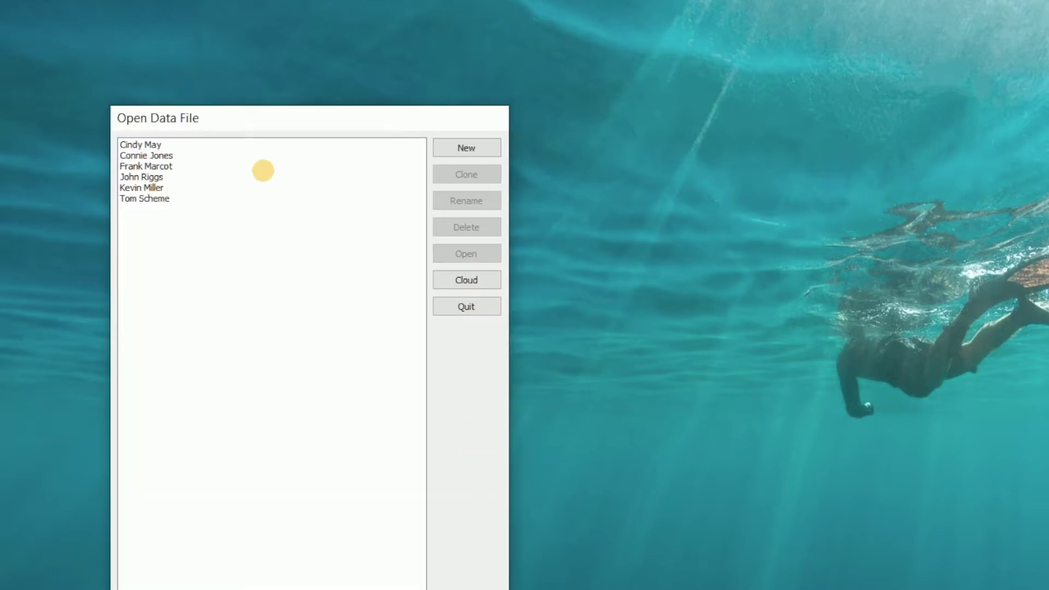
pyautogui.moveTo(237, 121); pyautogui.dragTo(476, 20)
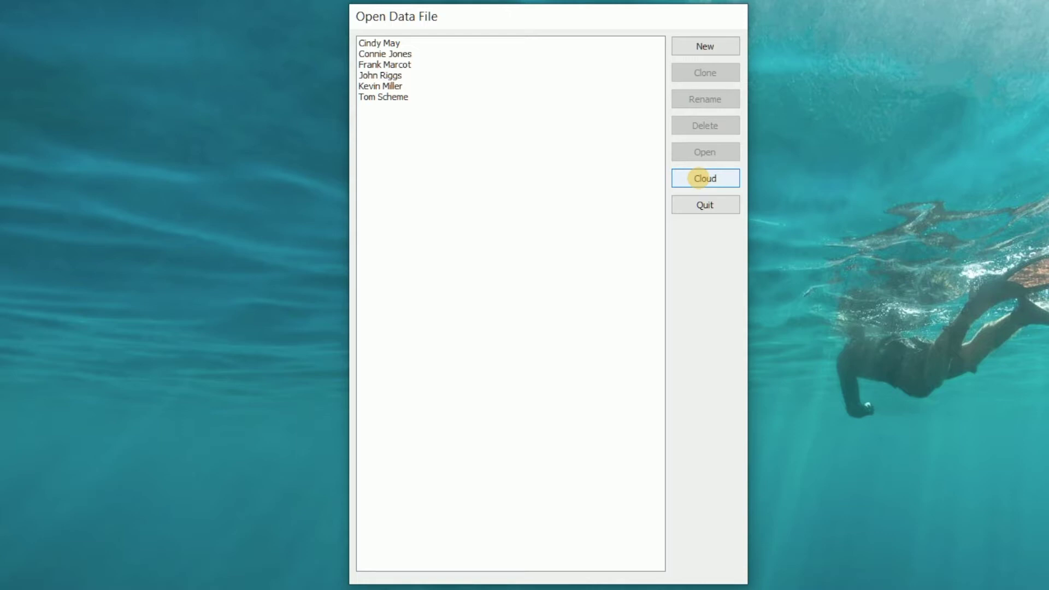
pyautogui.click(705, 178)
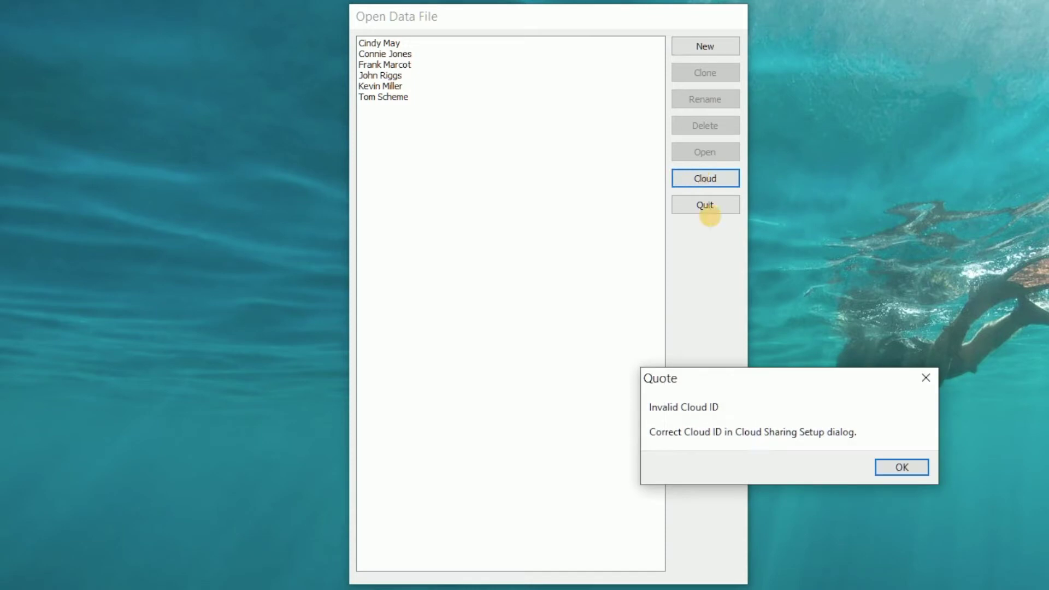
pyautogui.click(891, 466)
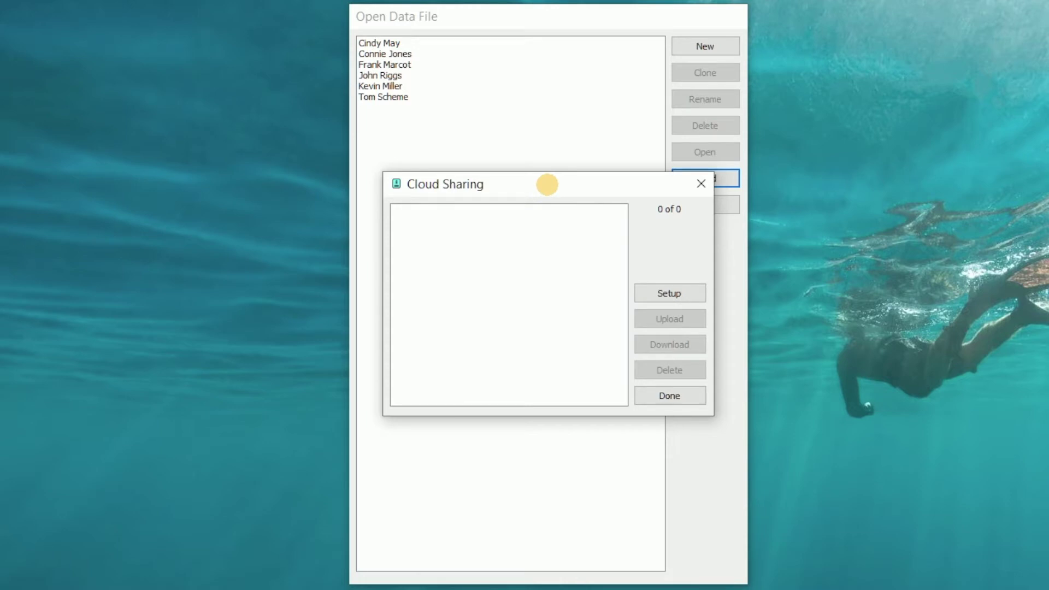
# In the cloud sharing setup, name the account MyCloud and fill in the Cloud ID copied from Cloud Sharing.txt
pyautogui.hotkey('alt', 'Tab')
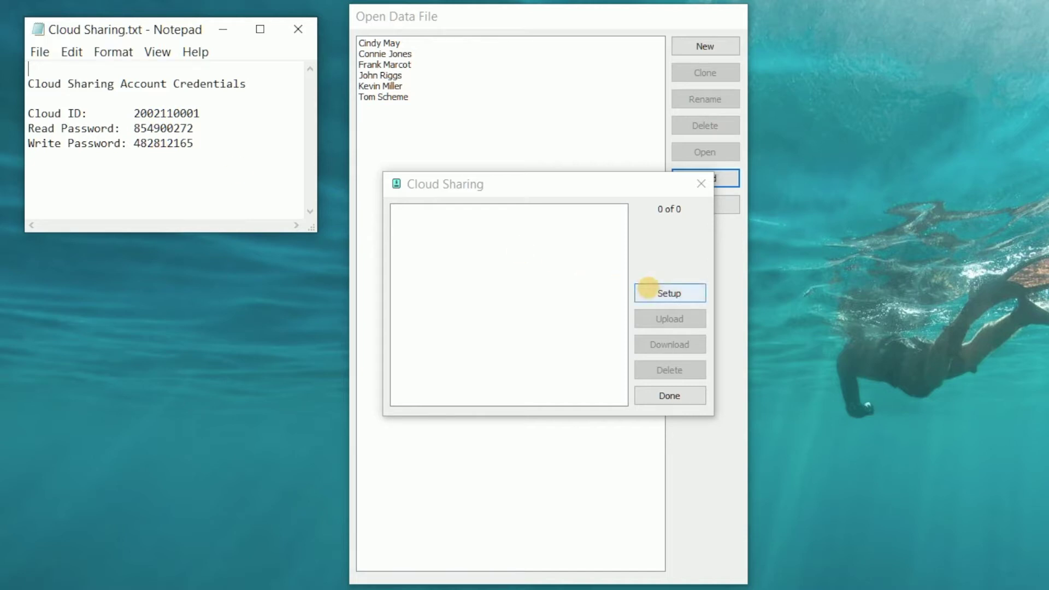
pyautogui.click(650, 290)
pyautogui.click(476, 264)
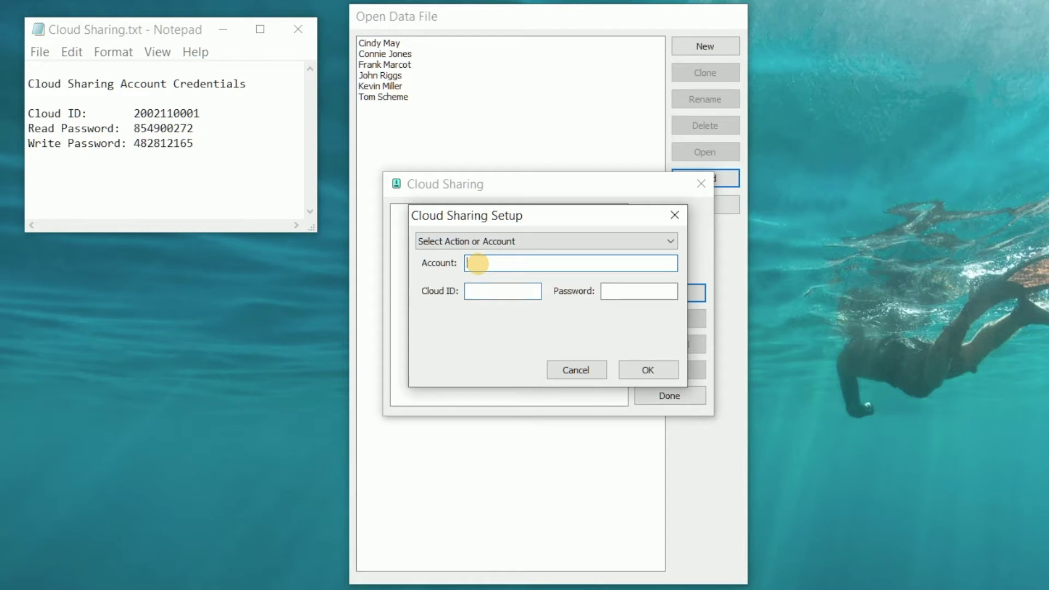
pyautogui.write('MyCloud')
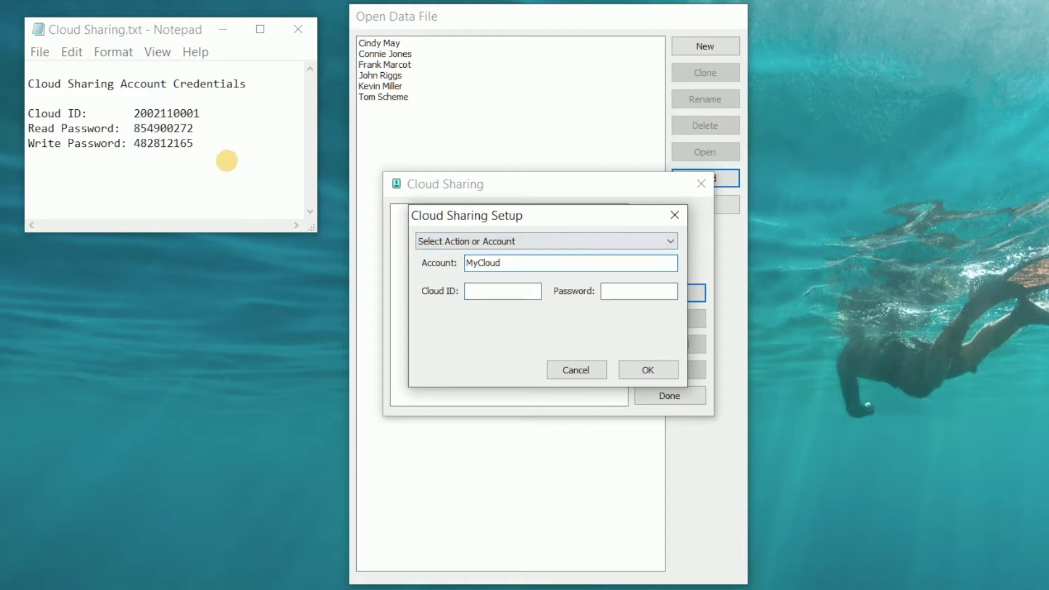
pyautogui.moveTo(134, 114); pyautogui.dragTo(199, 113)
pyautogui.hotkey('ctrl', 'c')
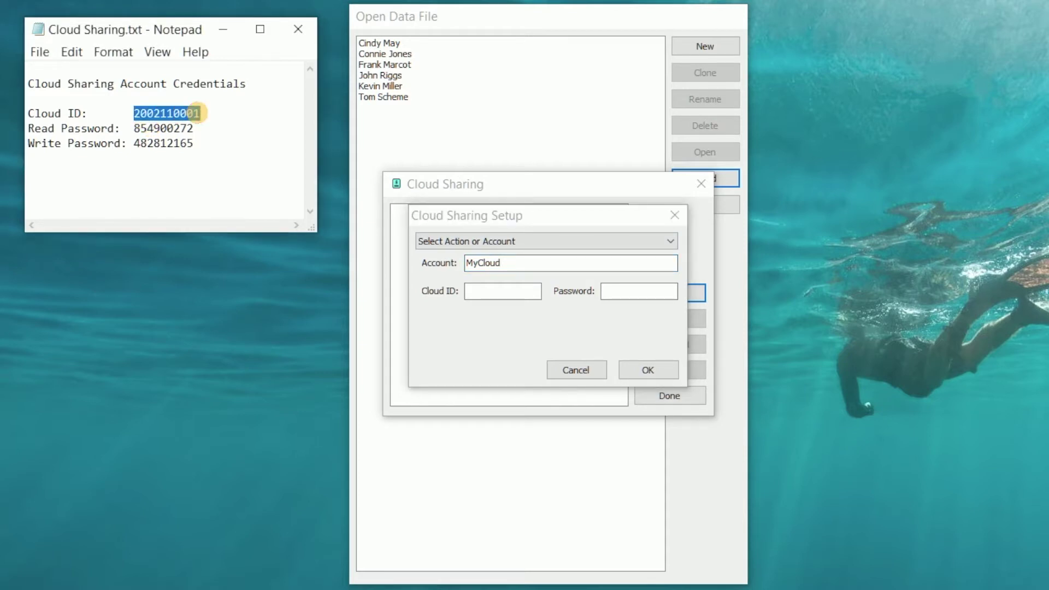
pyautogui.click(492, 291)
pyautogui.hotkey('ctrl', 'v')
# Enter the write password from Cloud Sharing.txt as the account password, save the setup, and close the sharing window and text file
pyautogui.moveTo(135, 143); pyautogui.dragTo(204, 144)
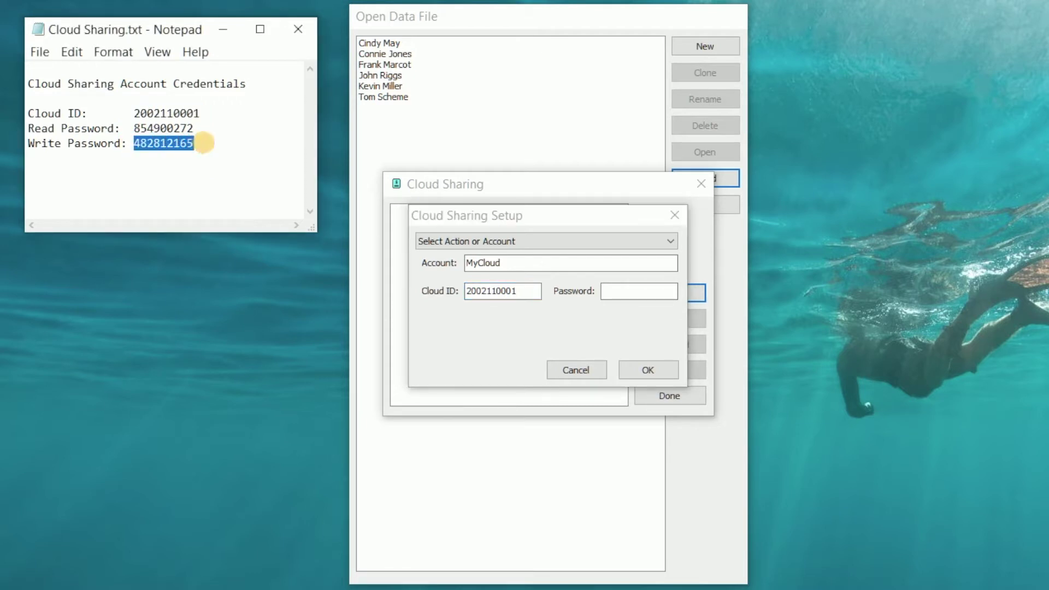
pyautogui.click(604, 291)
pyautogui.hotkey('ctrl', 'v')
pyautogui.click(637, 368)
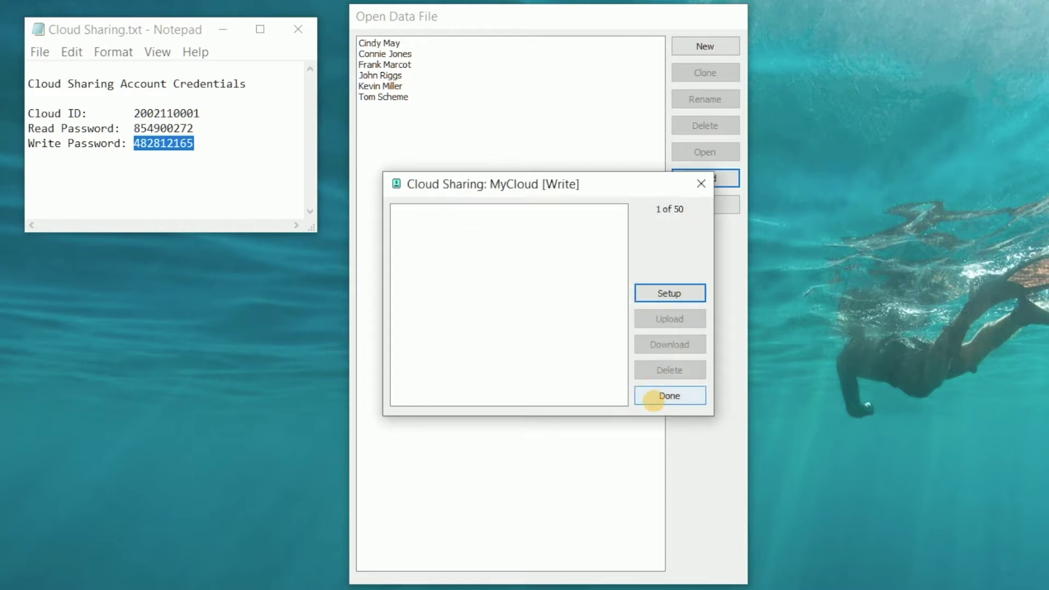
pyautogui.click(669, 396)
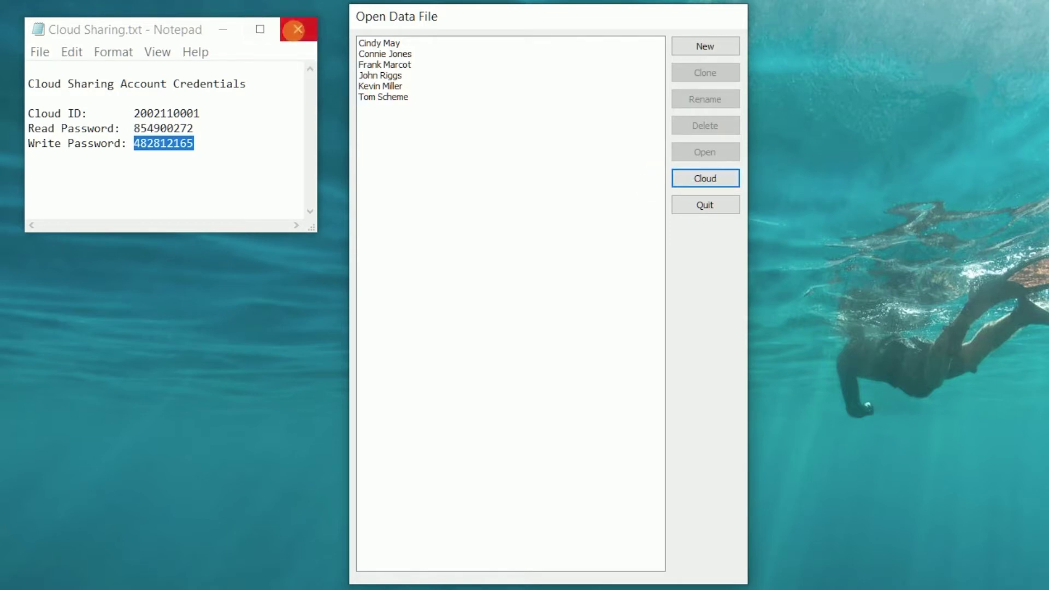
pyautogui.click(295, 30)
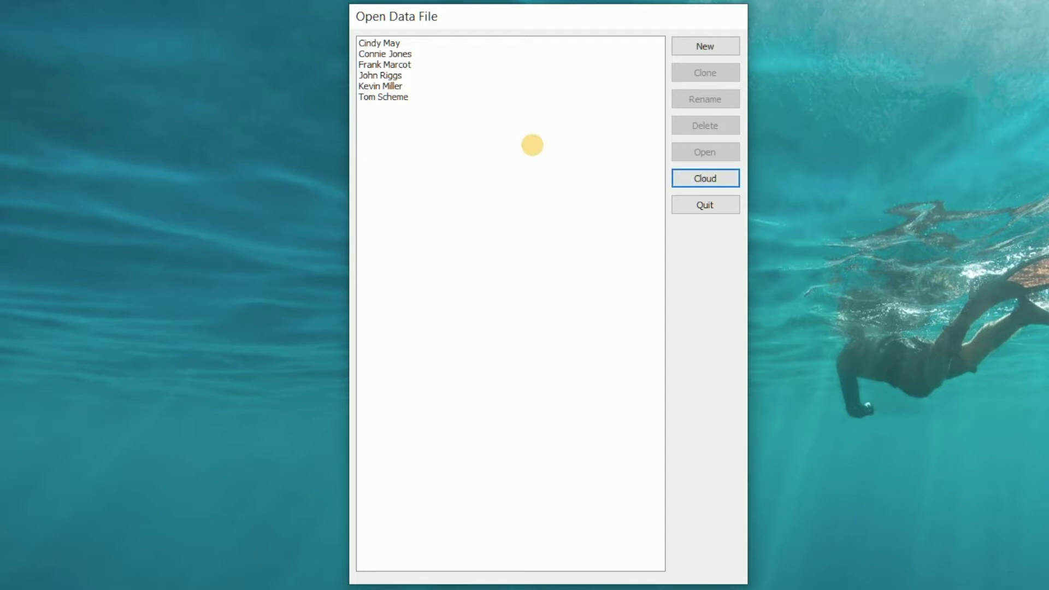
# Upload the first data file in the local list to the MyCloud account and close Cloud Sharing
pyautogui.click(393, 41)
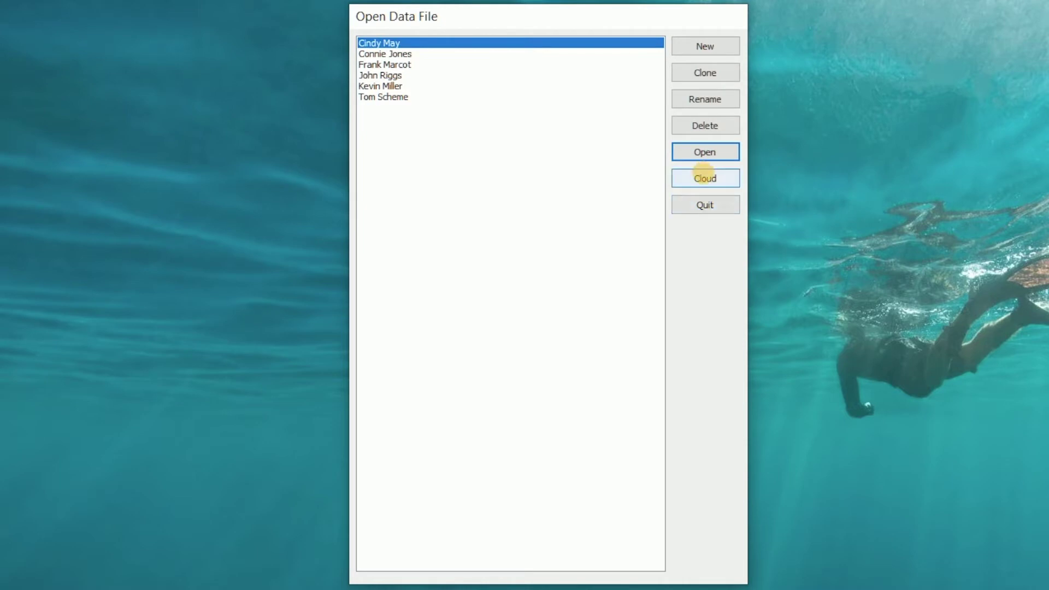
pyautogui.click(704, 177)
pyautogui.click(660, 318)
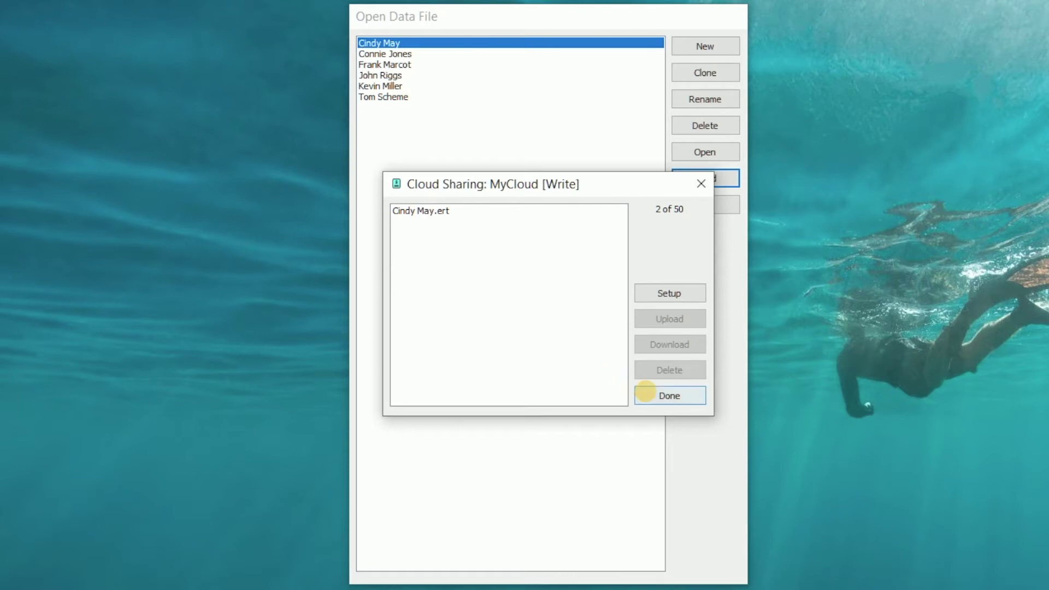
pyautogui.click(653, 396)
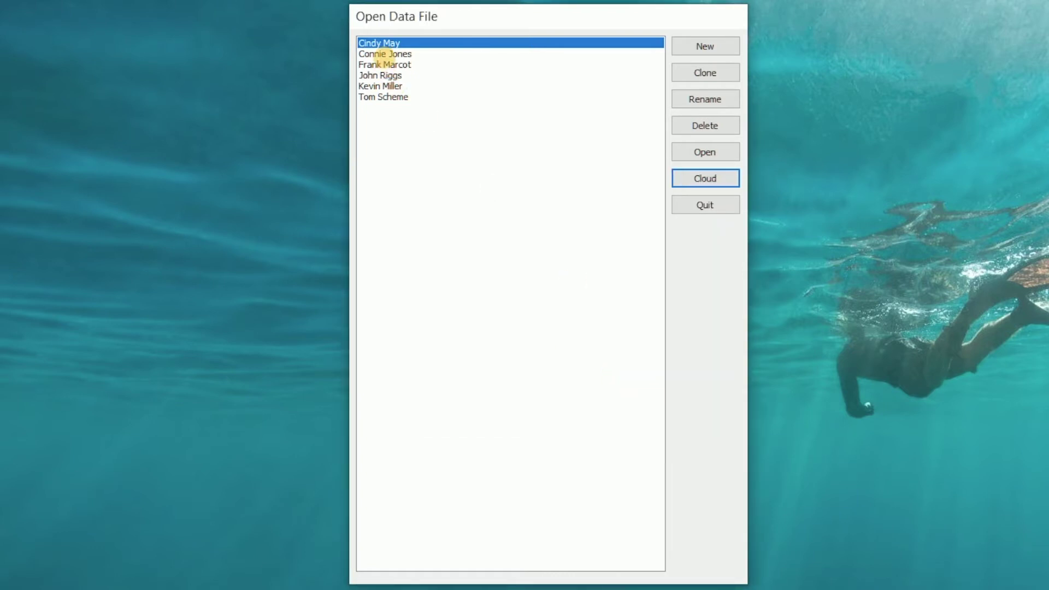
# Upload the second data file in the local list to MyCloud and close the sharing window
pyautogui.click(382, 54)
pyautogui.click(705, 178)
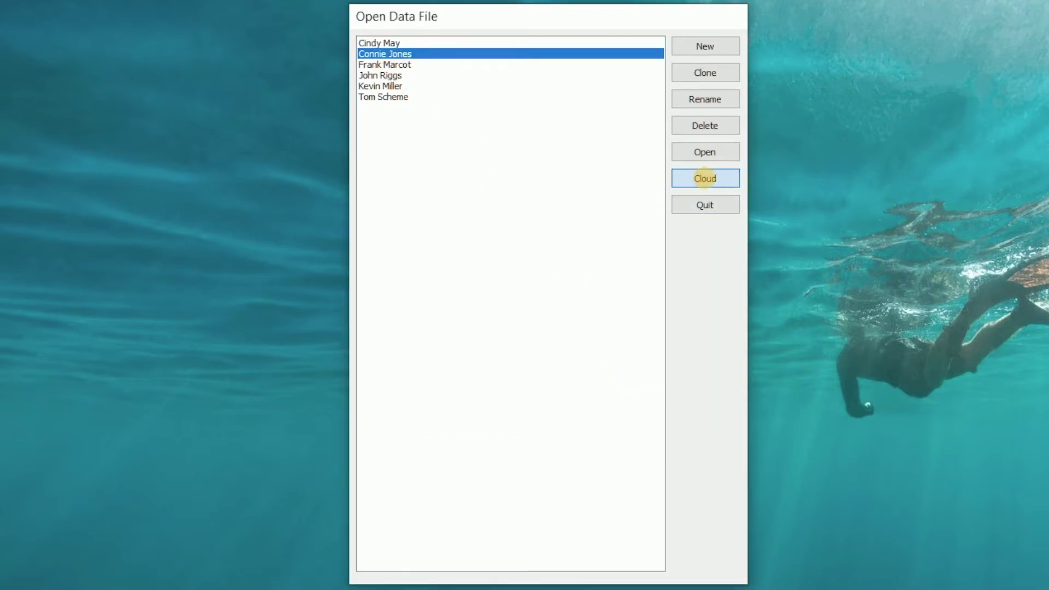
pyautogui.click(660, 318)
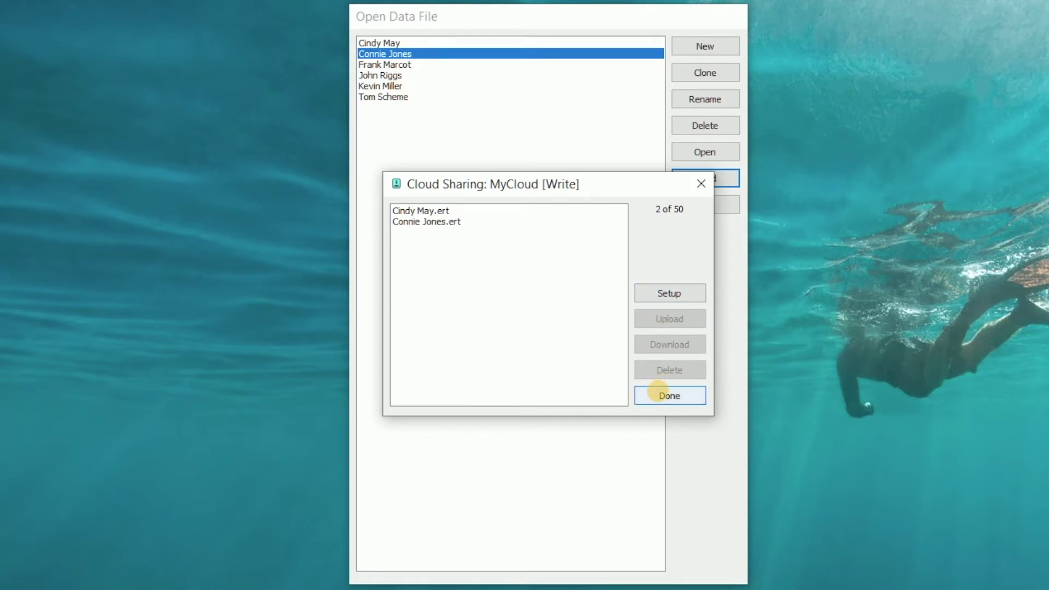
pyautogui.click(650, 393)
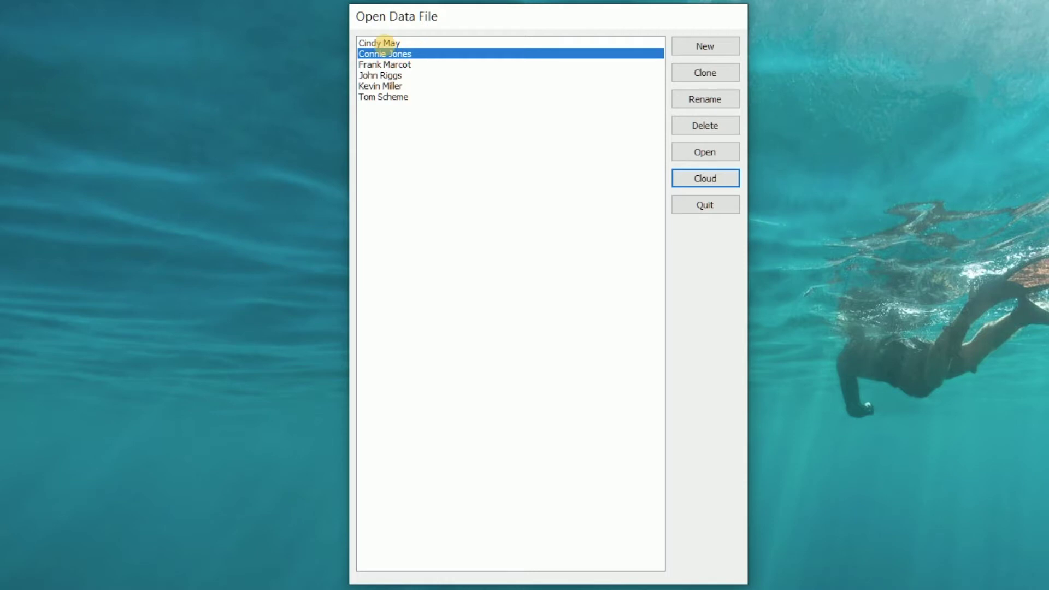
# Delete the first two data files, already uploaded to the cloud, from the local list
pyautogui.click(381, 43)
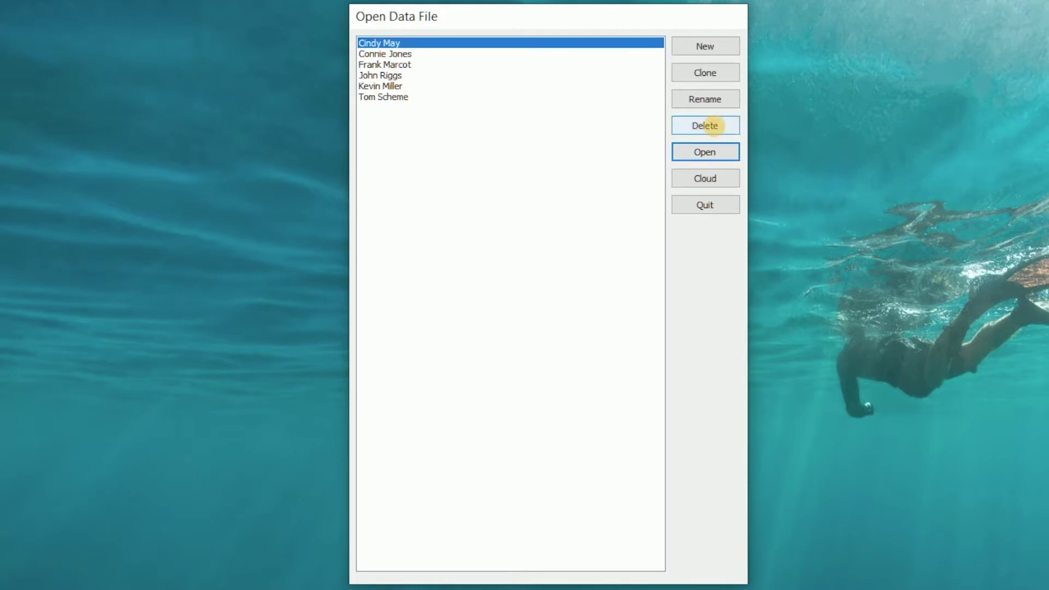
pyautogui.click(714, 125)
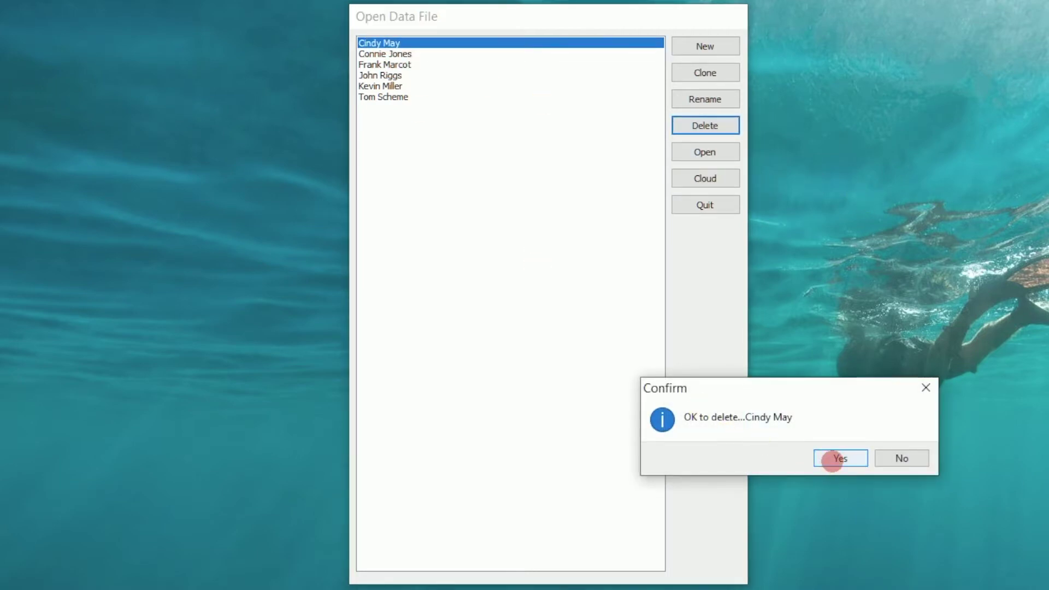
pyautogui.click(837, 458)
pyautogui.click(396, 42)
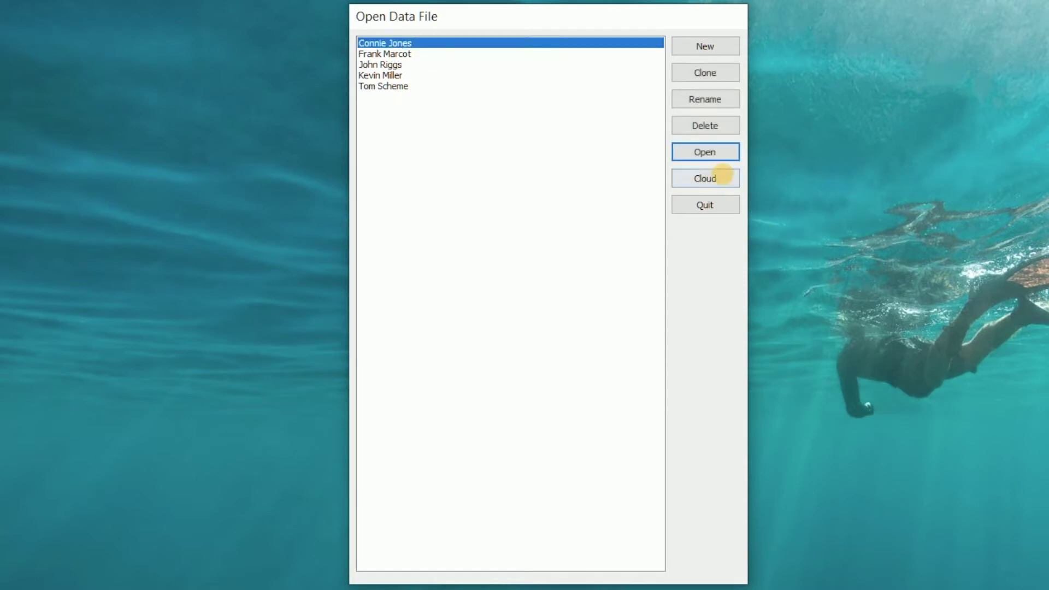
pyautogui.click(701, 120)
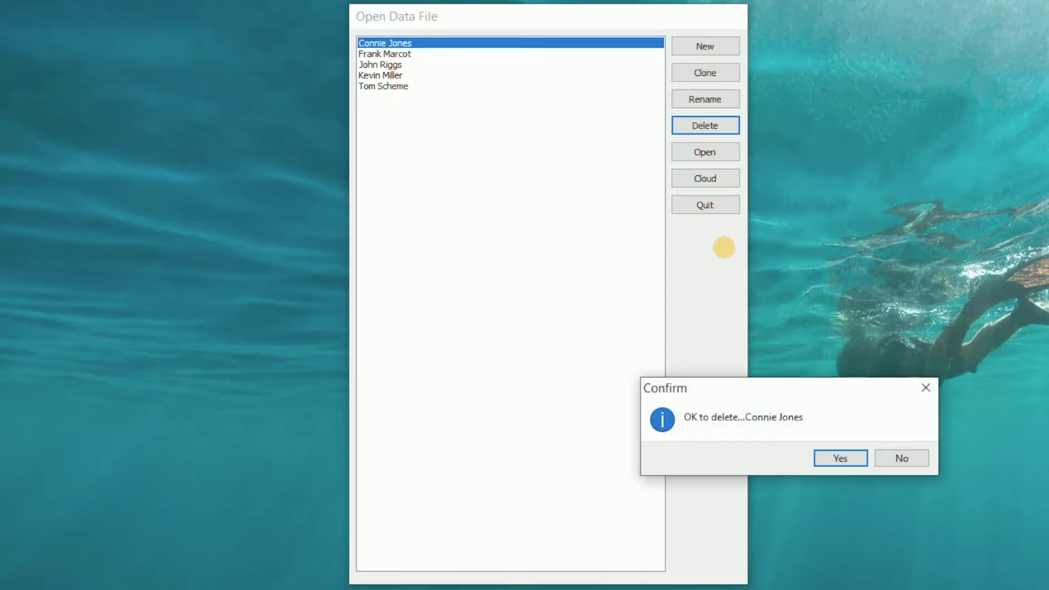
pyautogui.click(822, 456)
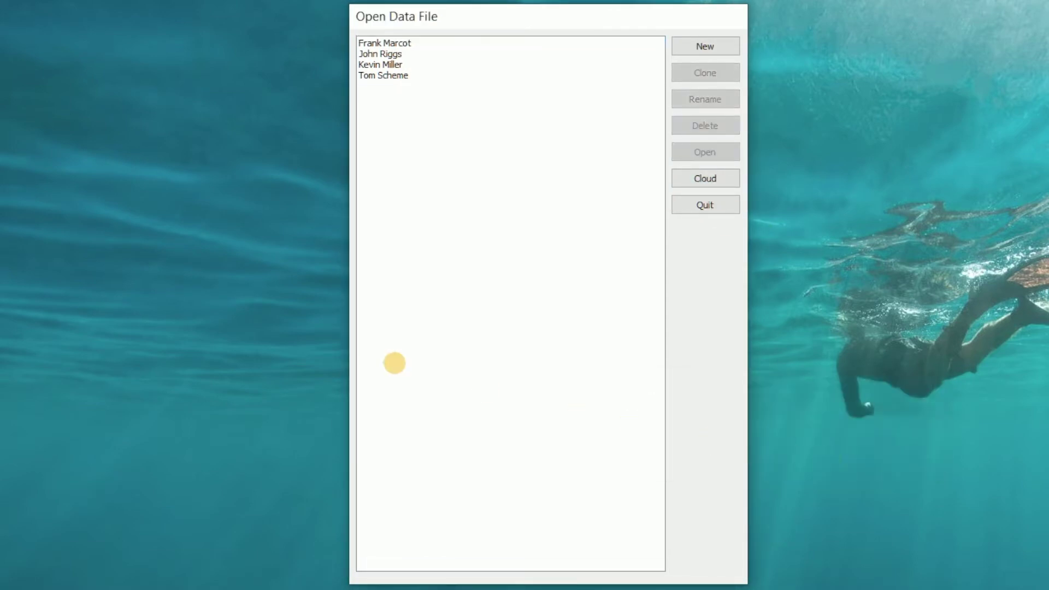
# Download both shared .ert files from MyCloud into the local data file list and close Cloud Sharing
pyautogui.click(720, 179)
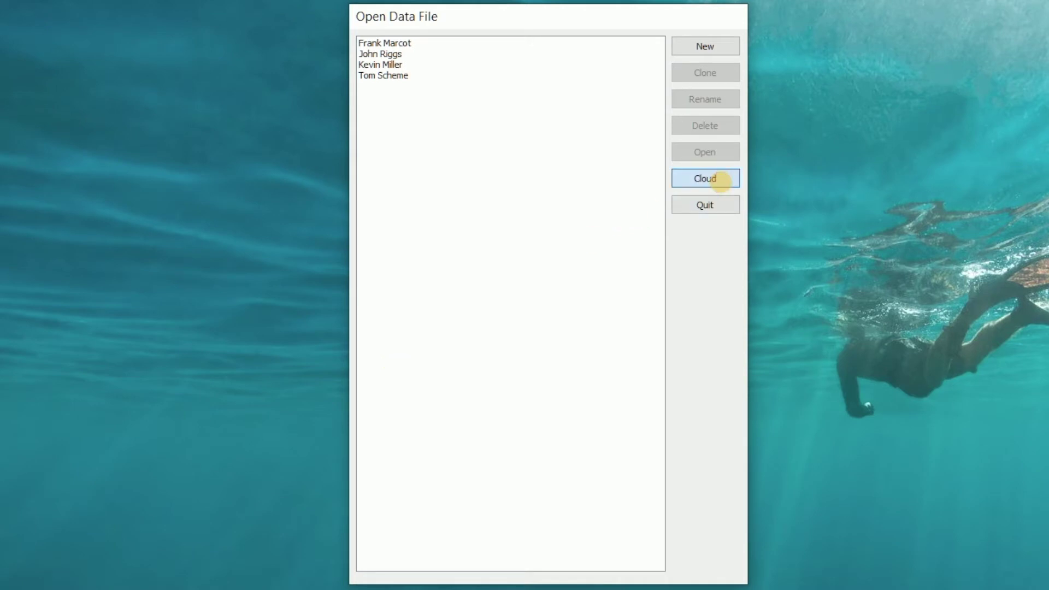
pyautogui.click(407, 210)
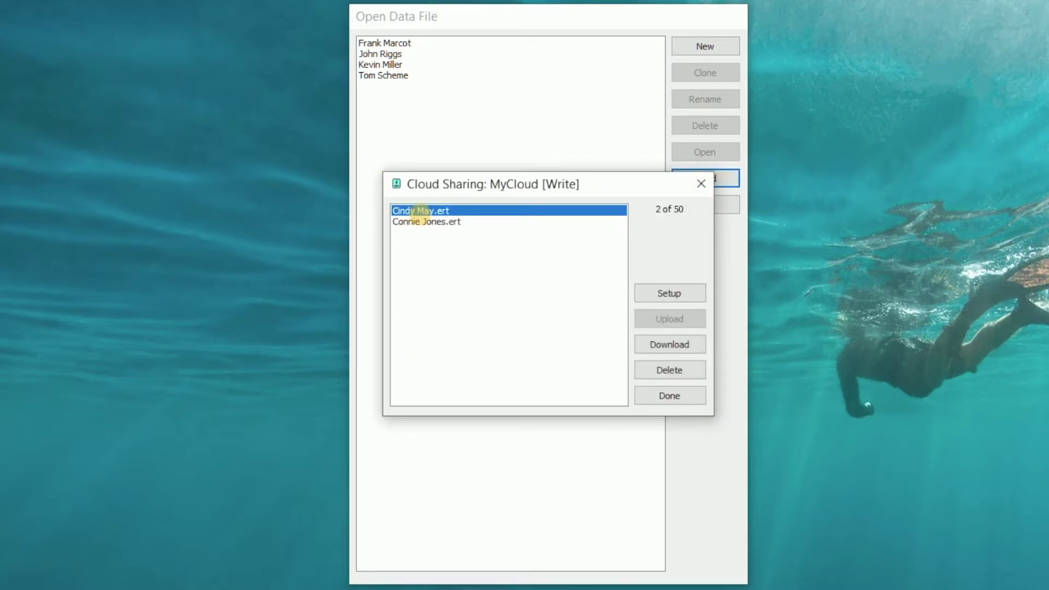
pyautogui.click(648, 340)
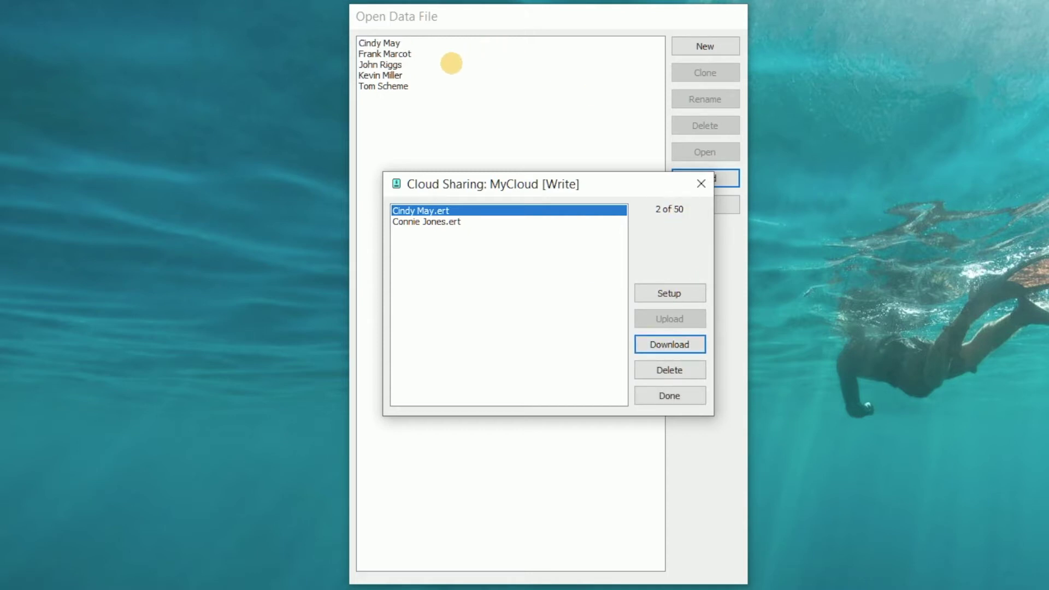
pyautogui.click(457, 221)
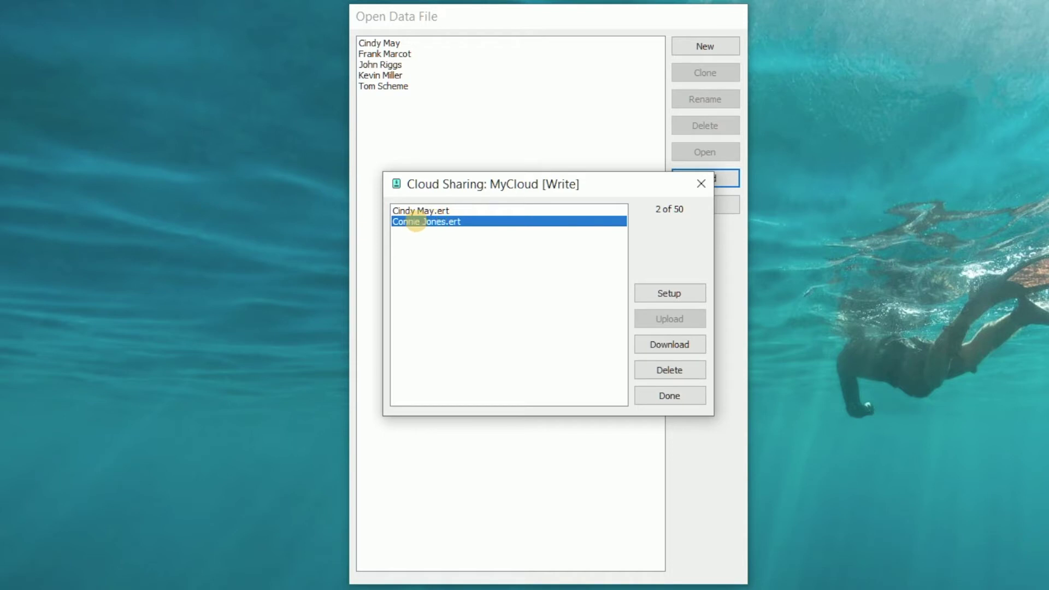
pyautogui.click(670, 345)
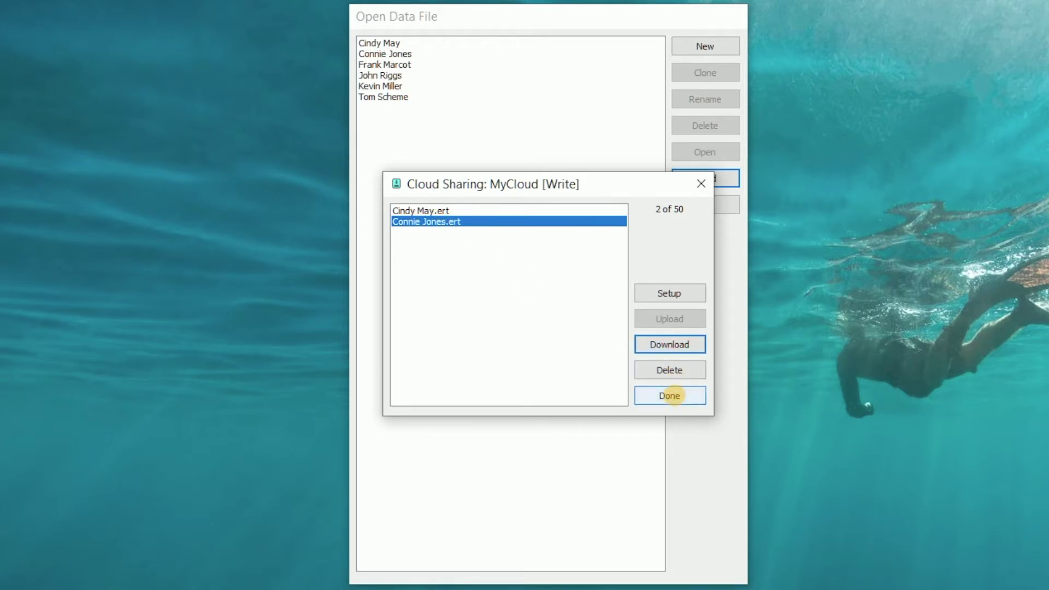
pyautogui.click(670, 396)
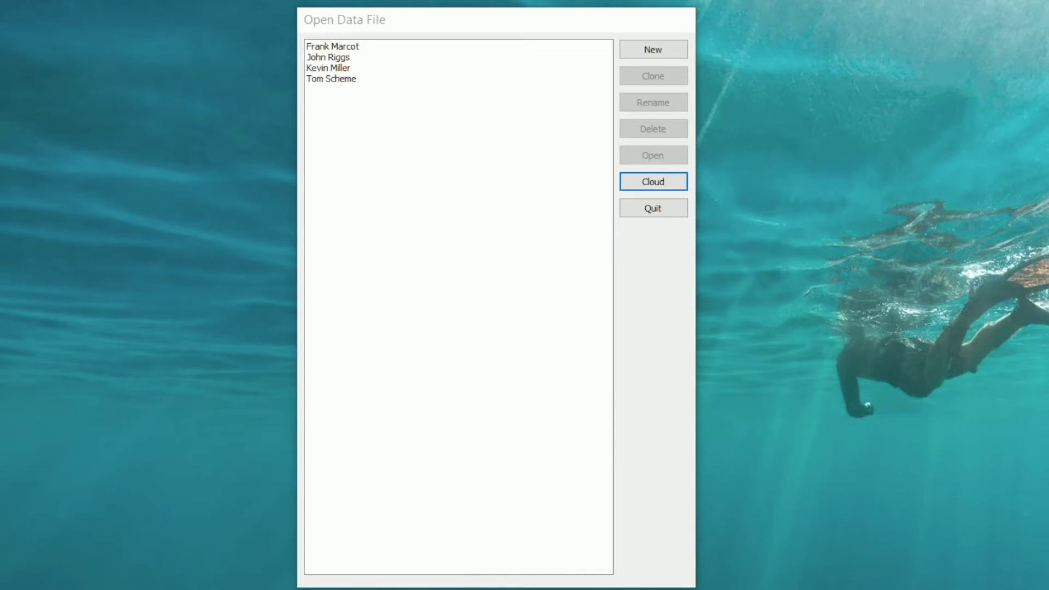
# Replace the MyCloud account's password in the Cloud Sharing setup with the read password copied from the Cloud Sharing.txt credentials
pyautogui.click(673, 181)
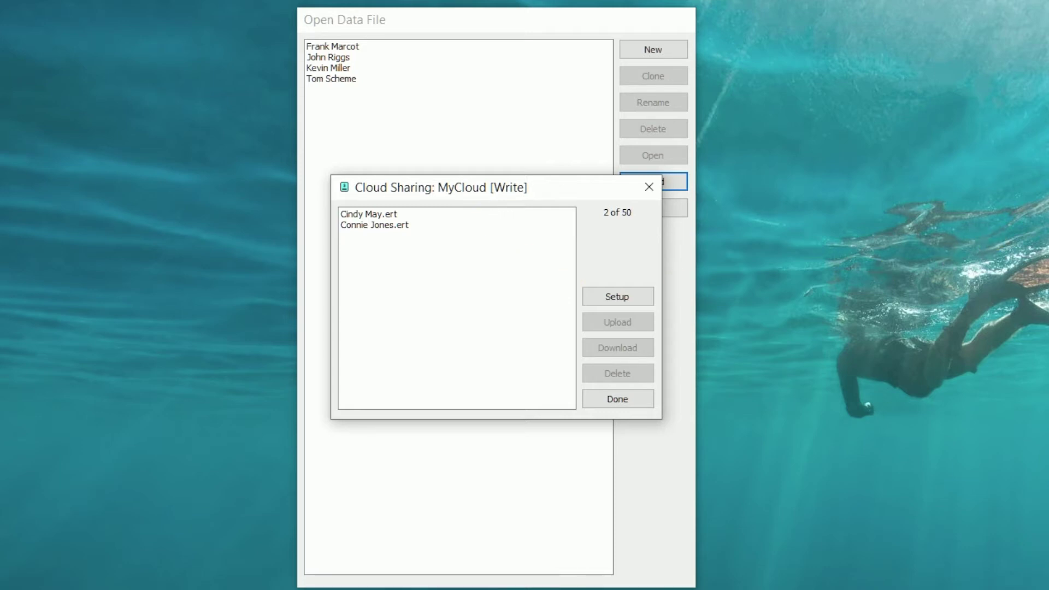
pyautogui.hotkey('alt', 'Tab')
pyautogui.moveTo(164, 23); pyautogui.dragTo(132, 18)
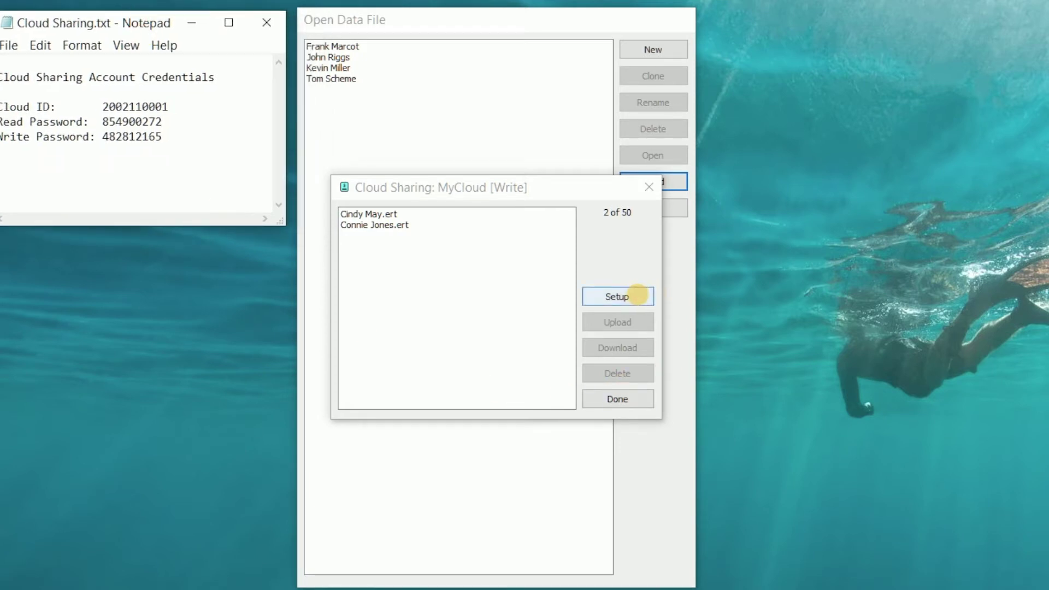
pyautogui.click(637, 296)
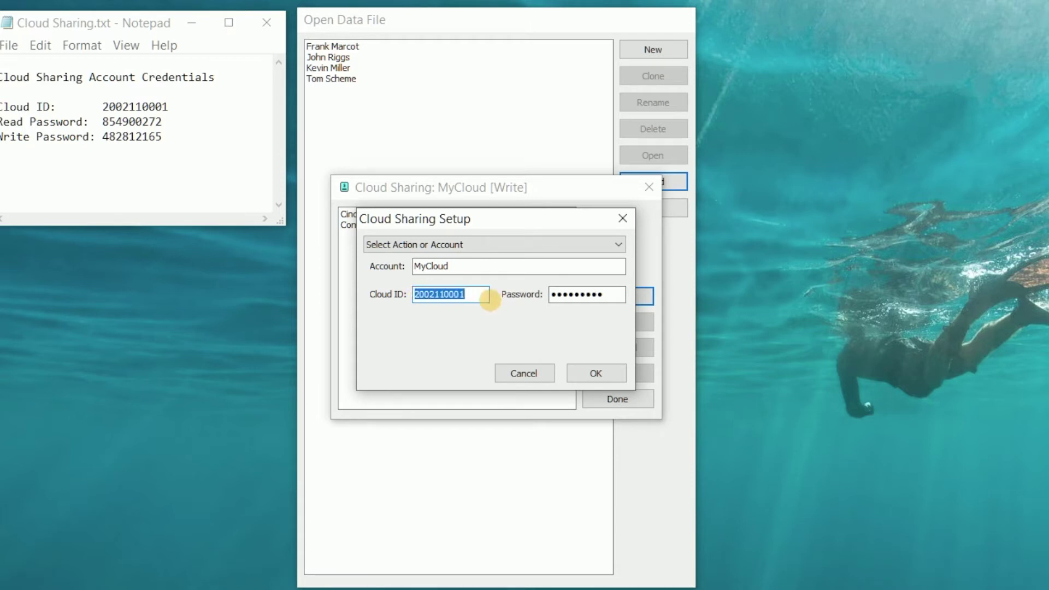
pyautogui.moveTo(102, 106); pyautogui.dragTo(169, 106)
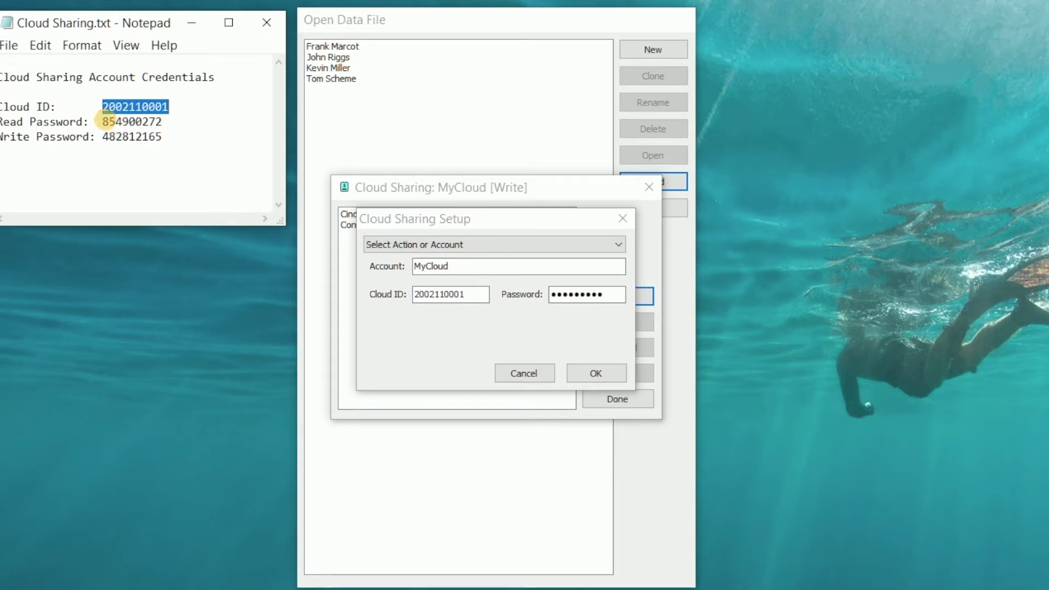
pyautogui.moveTo(102, 121); pyautogui.dragTo(159, 121)
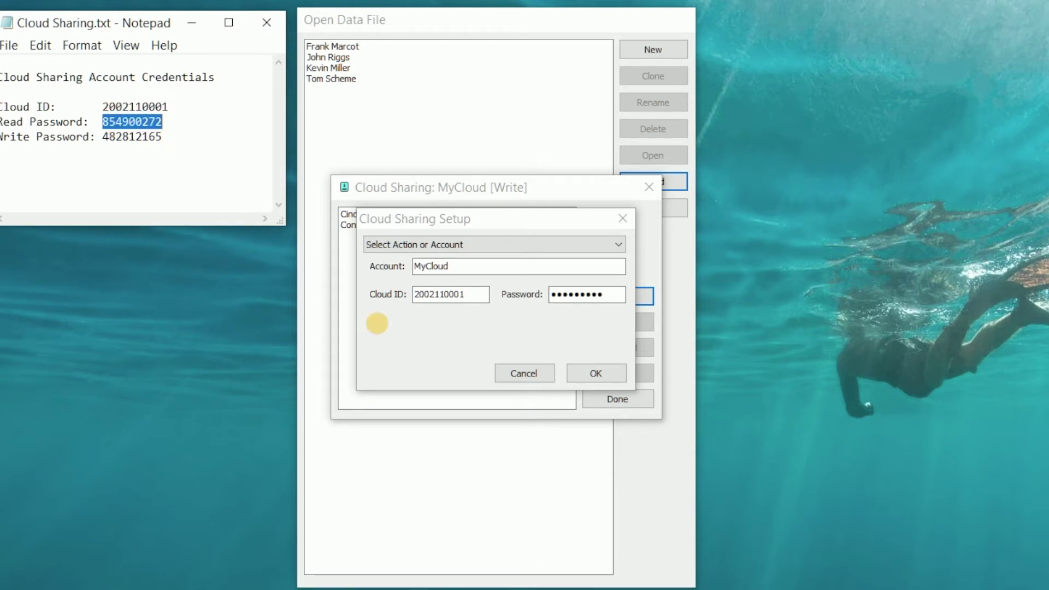
pyautogui.moveTo(608, 294); pyautogui.dragTo(534, 290)
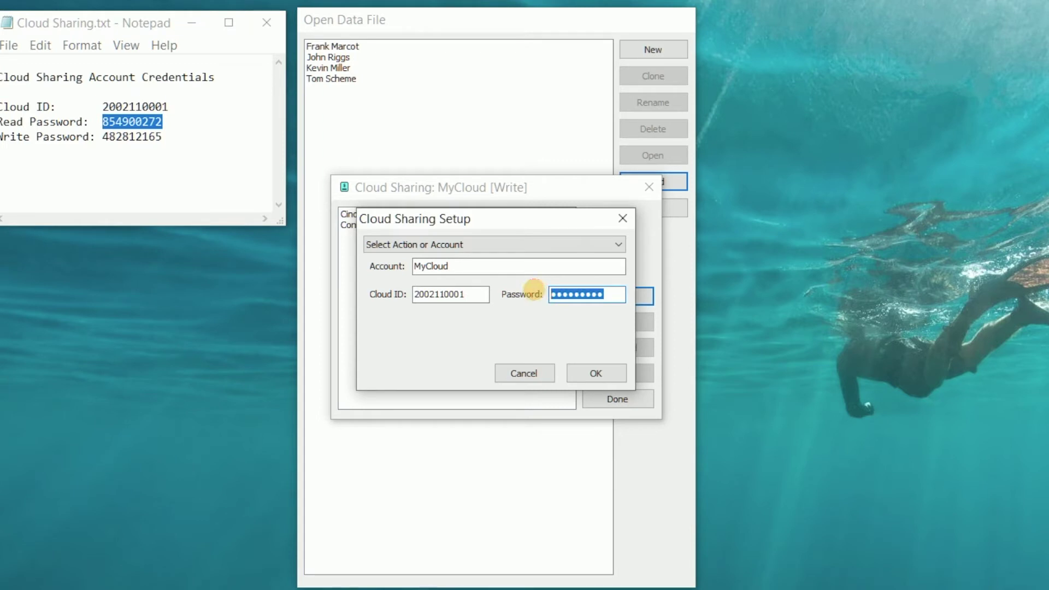
pyautogui.hotkey('ctrl', 'v')
pyautogui.click(584, 372)
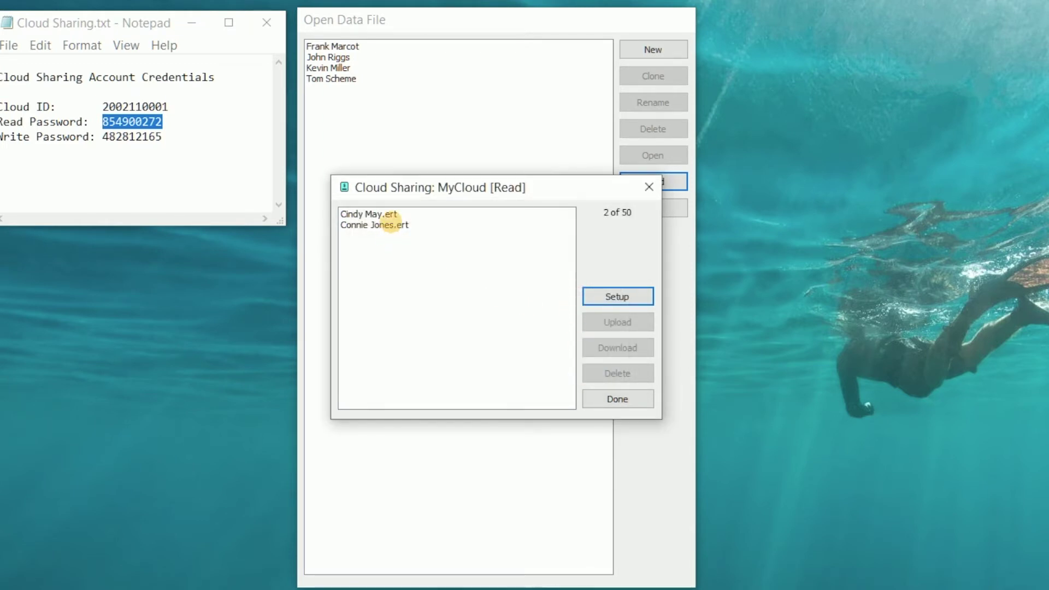
# Download the second shared .ert file from MyCloud into the local data file list and close Cloud Sharing
pyautogui.click(391, 224)
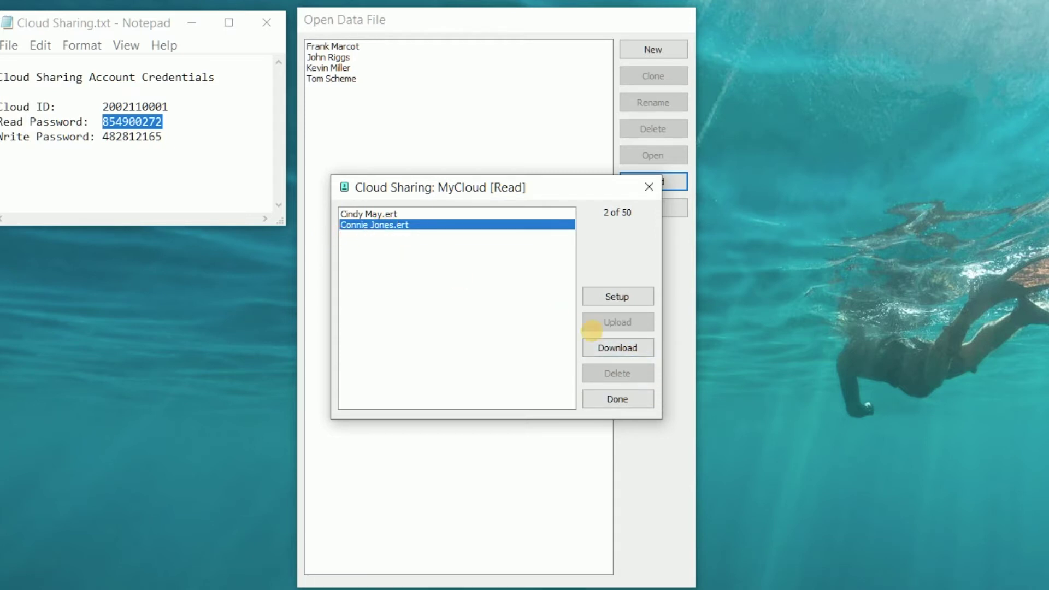
pyautogui.click(618, 348)
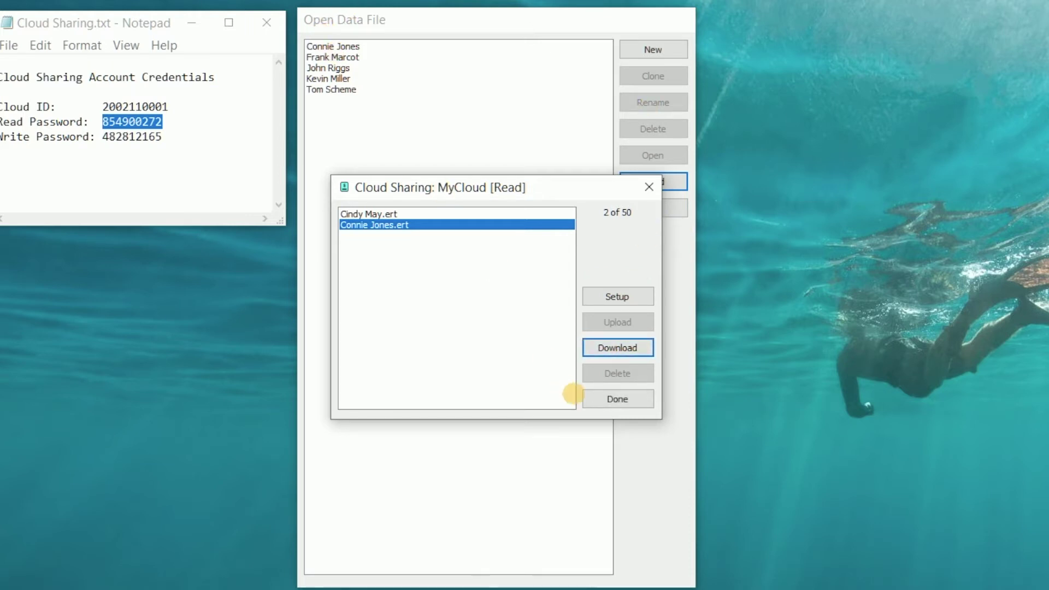
pyautogui.click(596, 398)
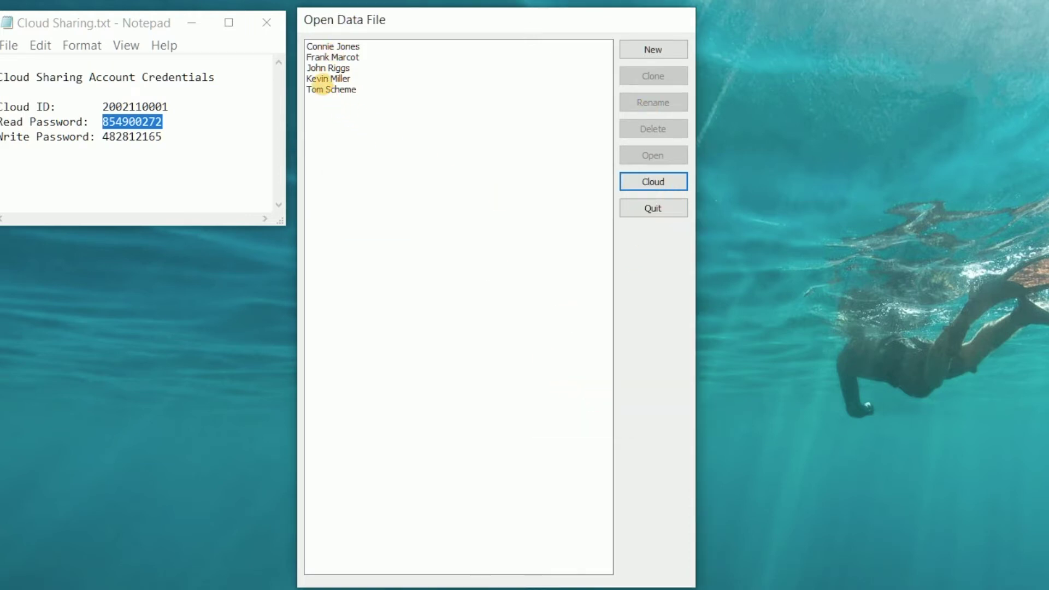
# Open Cloud Sharing with the fourth local data file selected to check whether read access allows uploading
pyautogui.click(323, 78)
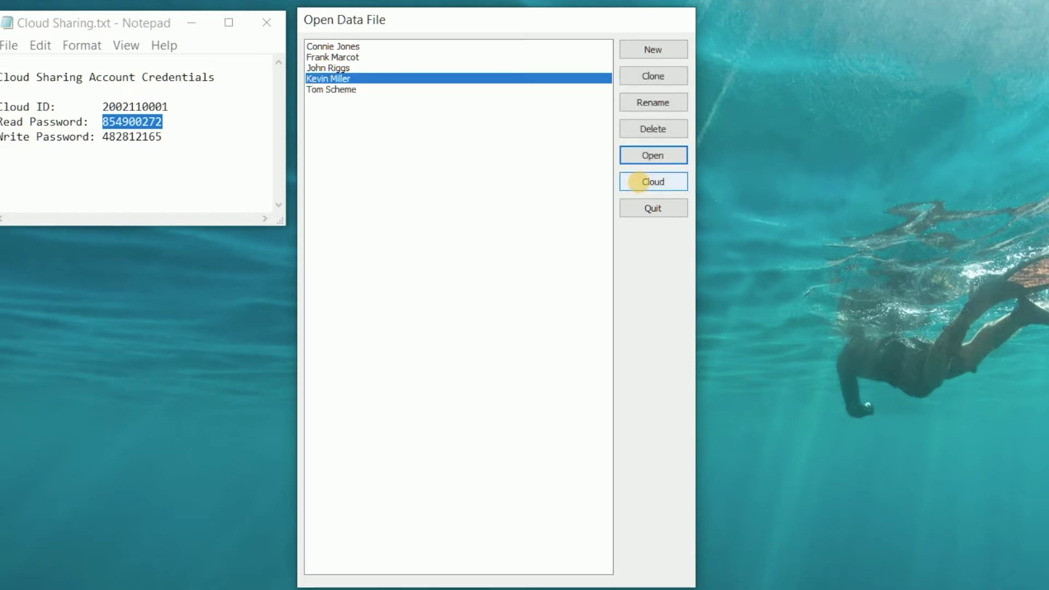
pyautogui.click(639, 181)
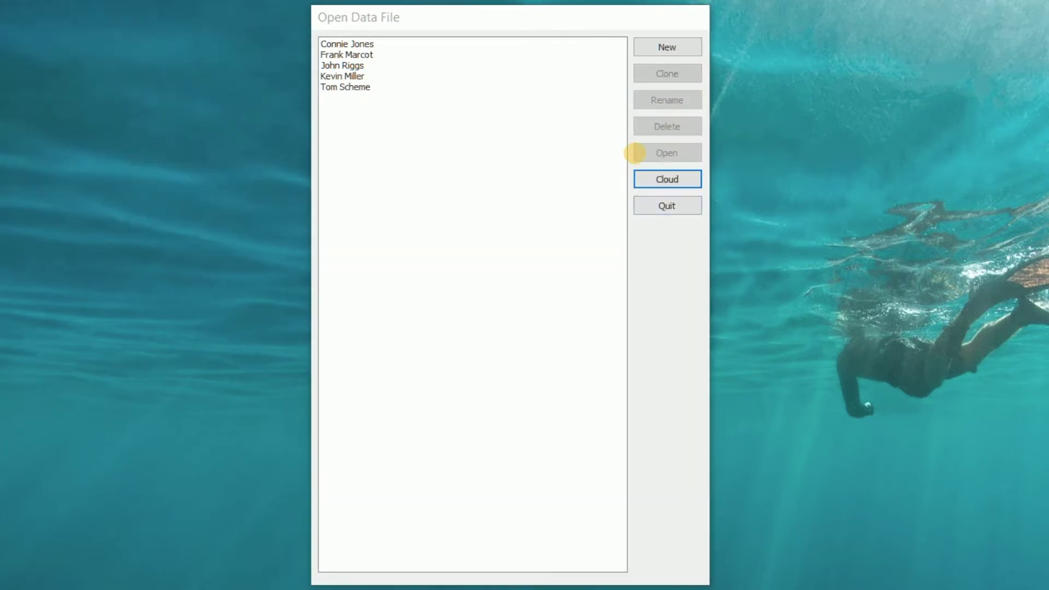
# Define the cloud sharing accounts from the setup and rename the MyCloud account as MyCloudRead
pyautogui.click(647, 176)
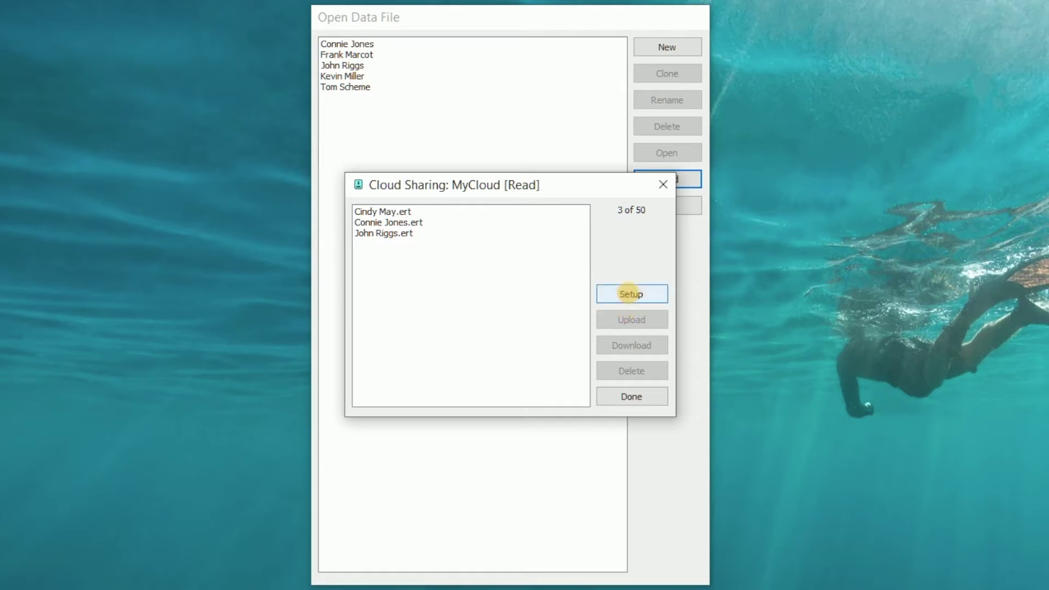
pyautogui.click(630, 293)
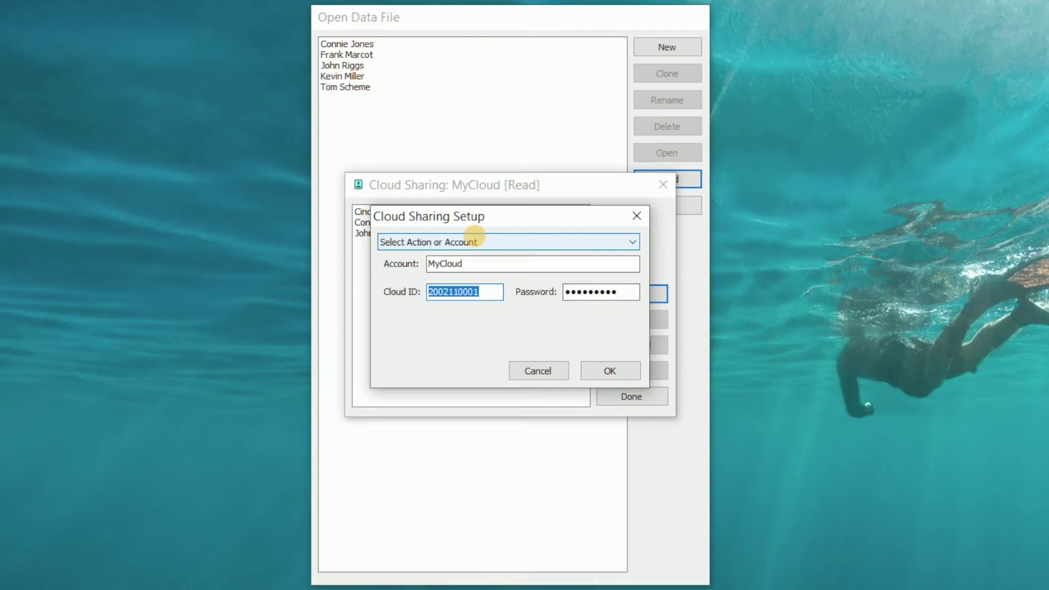
pyautogui.click(471, 241)
pyautogui.click(464, 268)
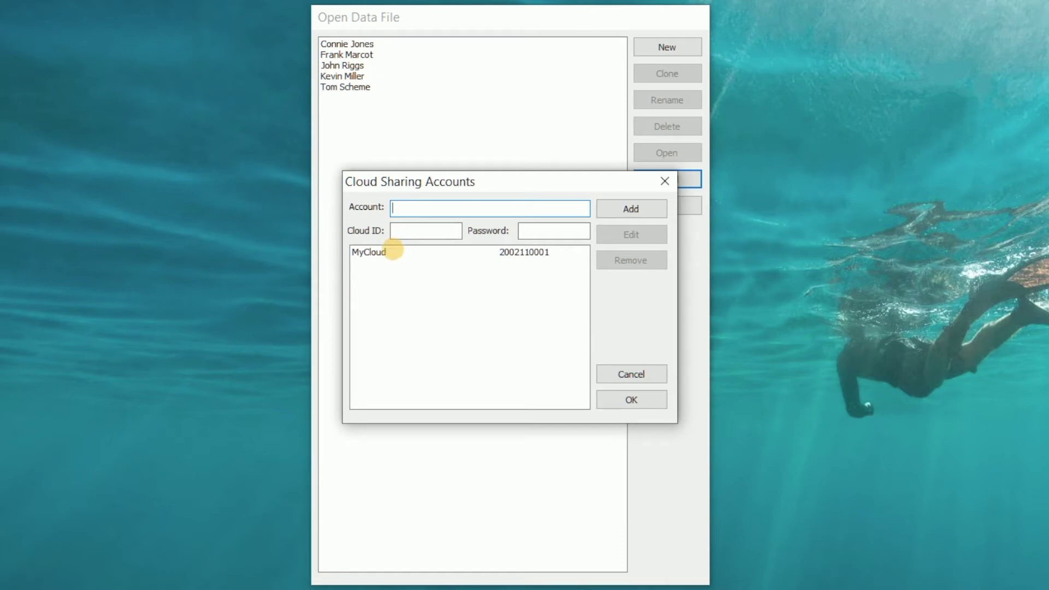
pyautogui.click(393, 251)
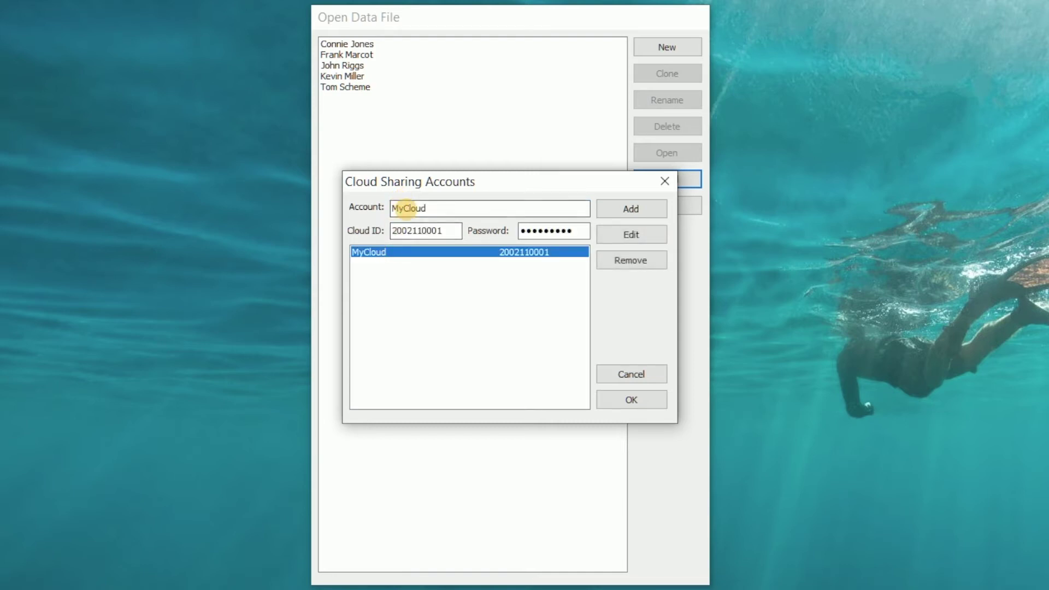
pyautogui.click(431, 209)
pyautogui.write('Read')
pyautogui.click(609, 235)
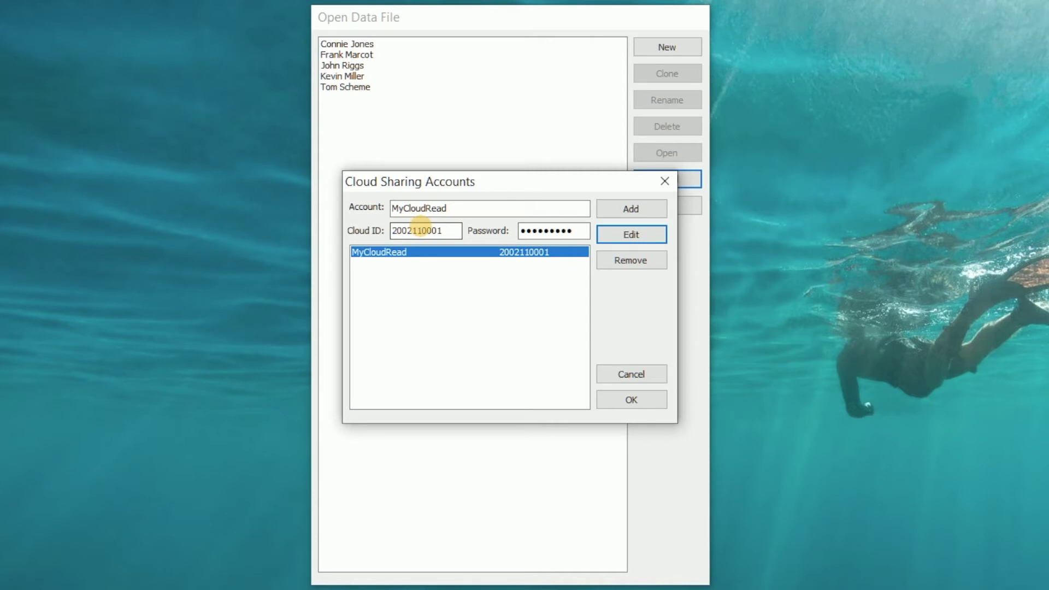
# Add a second account named MyCloudWrite with the same Cloud ID and the write password, and save the account list
pyautogui.moveTo(426, 208); pyautogui.dragTo(454, 207)
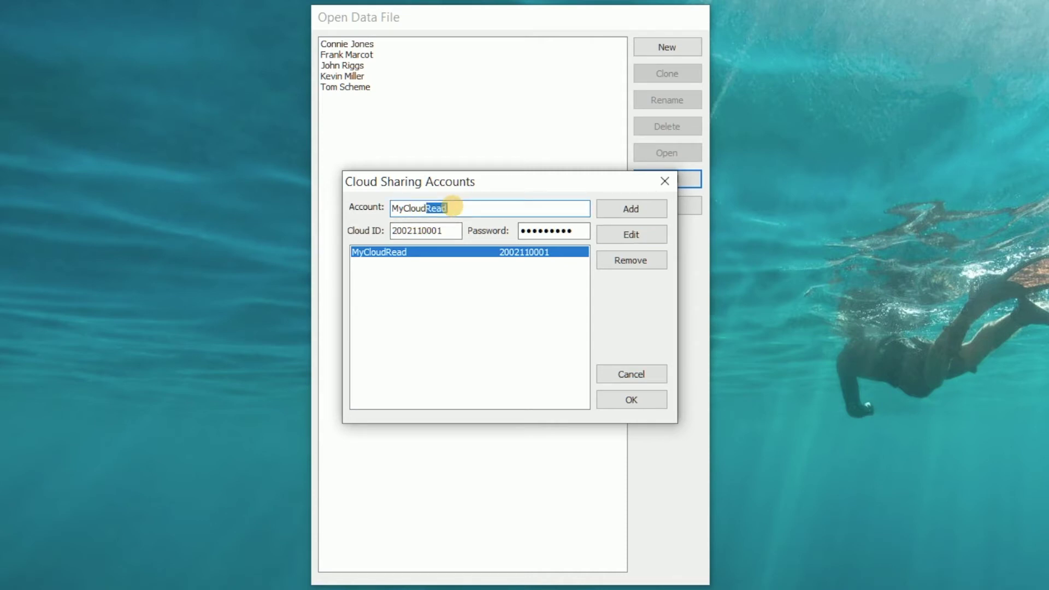
pyautogui.write('Write')
pyautogui.hotkey('alt', 'Tab')
pyautogui.moveTo(101, 136); pyautogui.dragTo(170, 130)
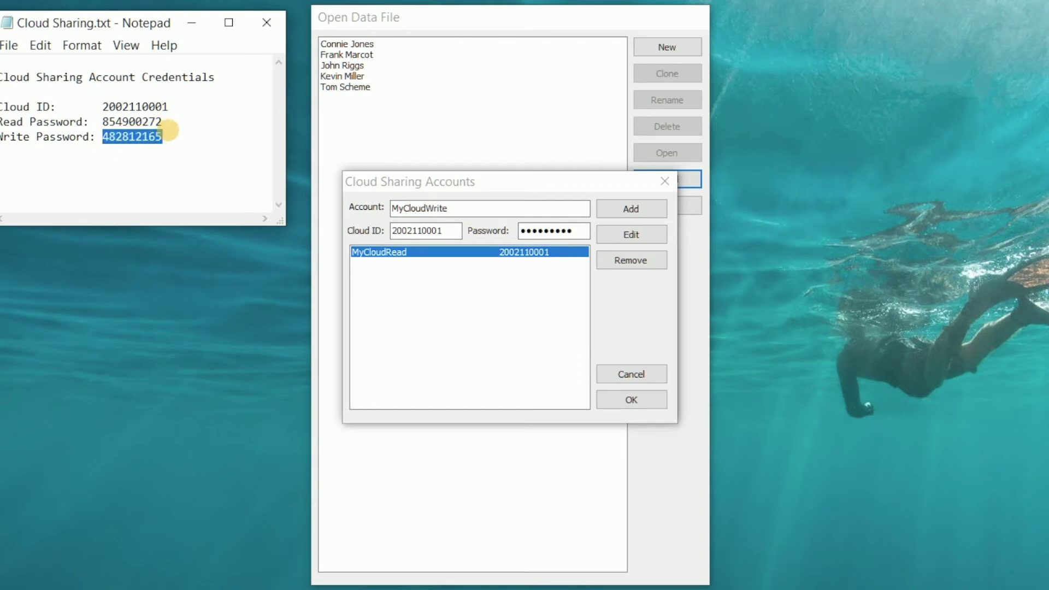
pyautogui.moveTo(585, 231); pyautogui.dragTo(506, 224)
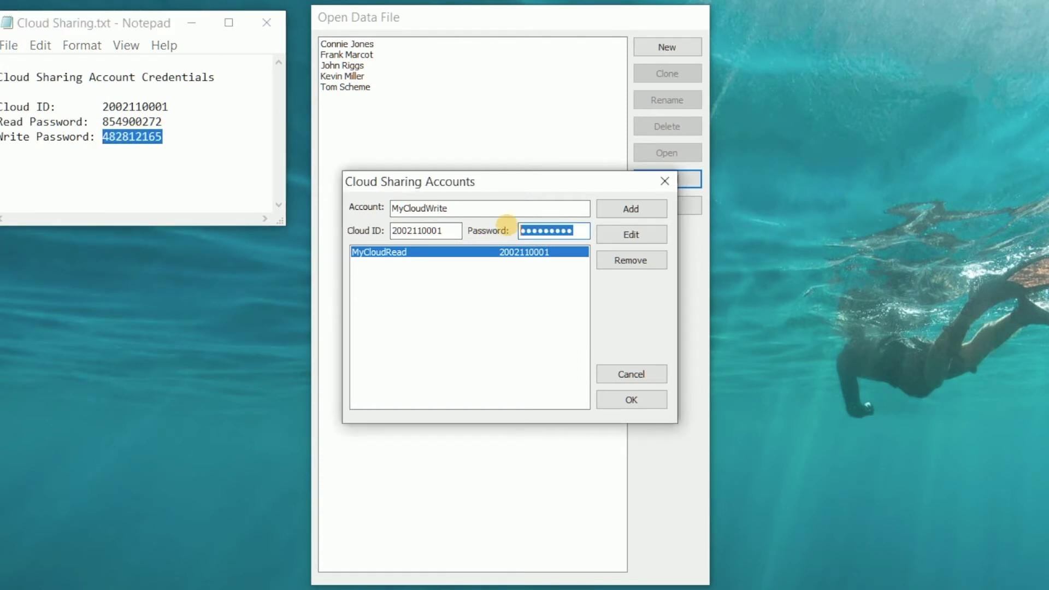
pyautogui.hotkey('ctrl', 'v')
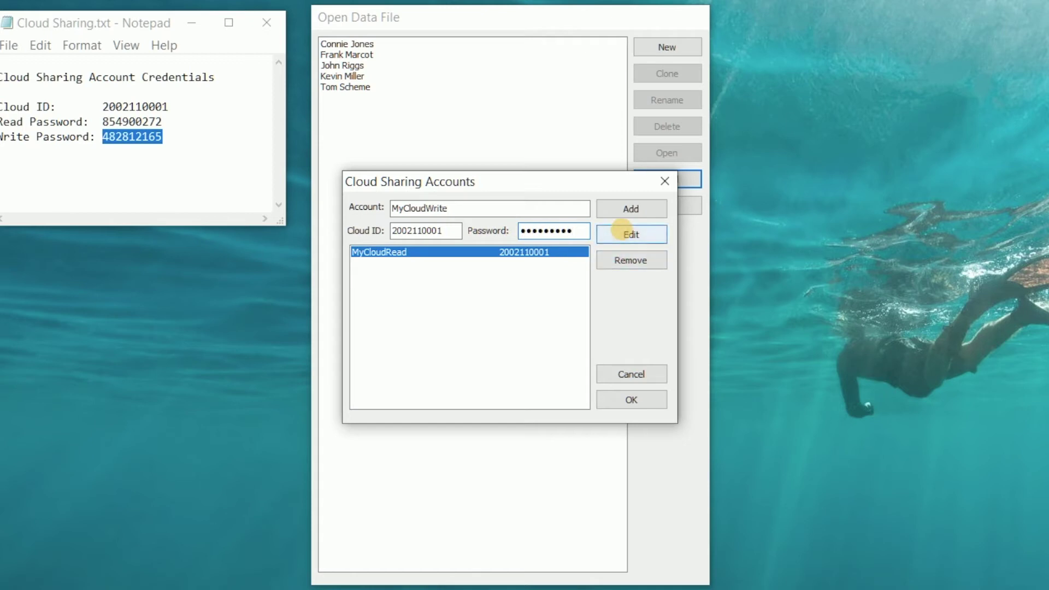
pyautogui.click(619, 207)
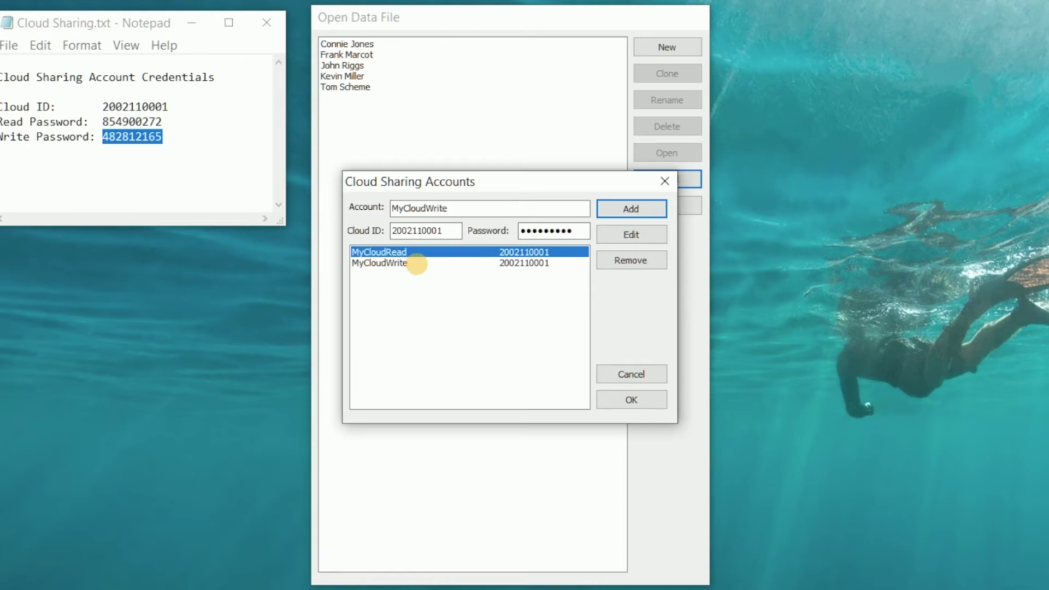
pyautogui.click(613, 399)
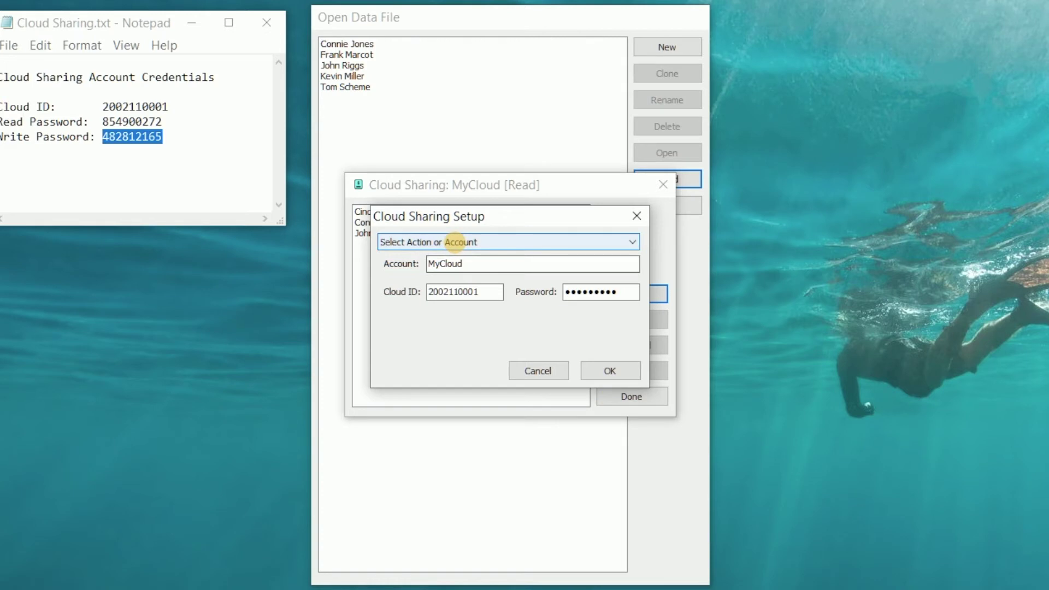
# Switch Cloud Sharing to the MyCloudRead account and select the first shared file to check its available actions
pyautogui.click(458, 242)
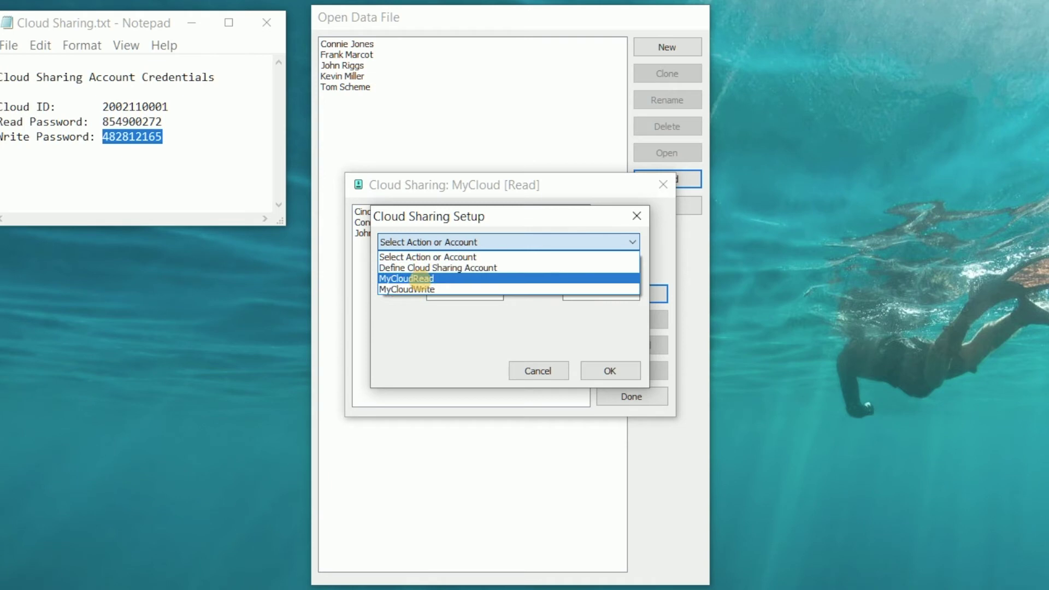
pyautogui.click(421, 279)
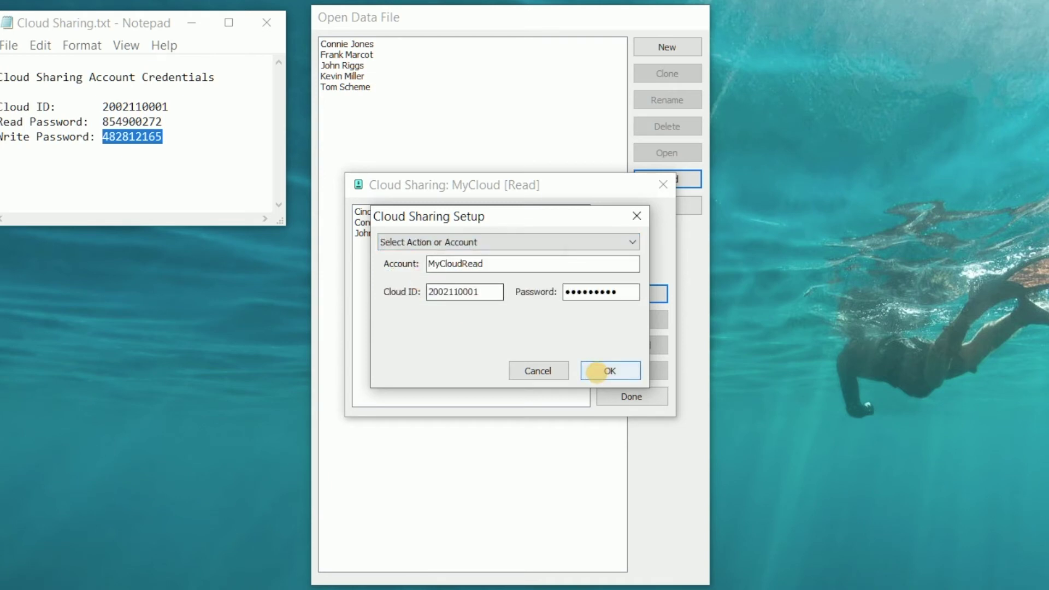
pyautogui.click(605, 370)
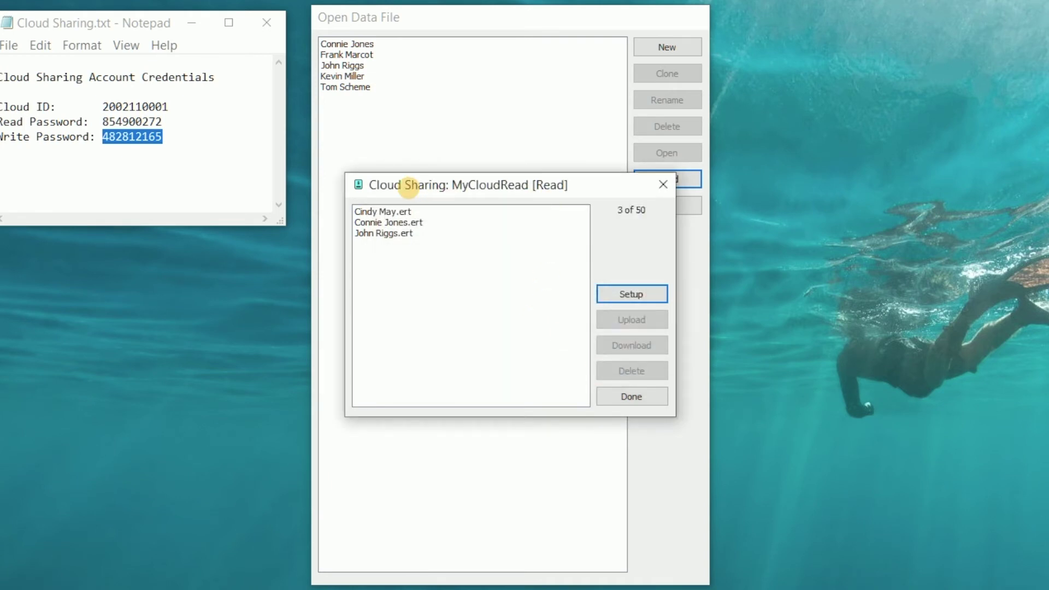
pyautogui.click(405, 212)
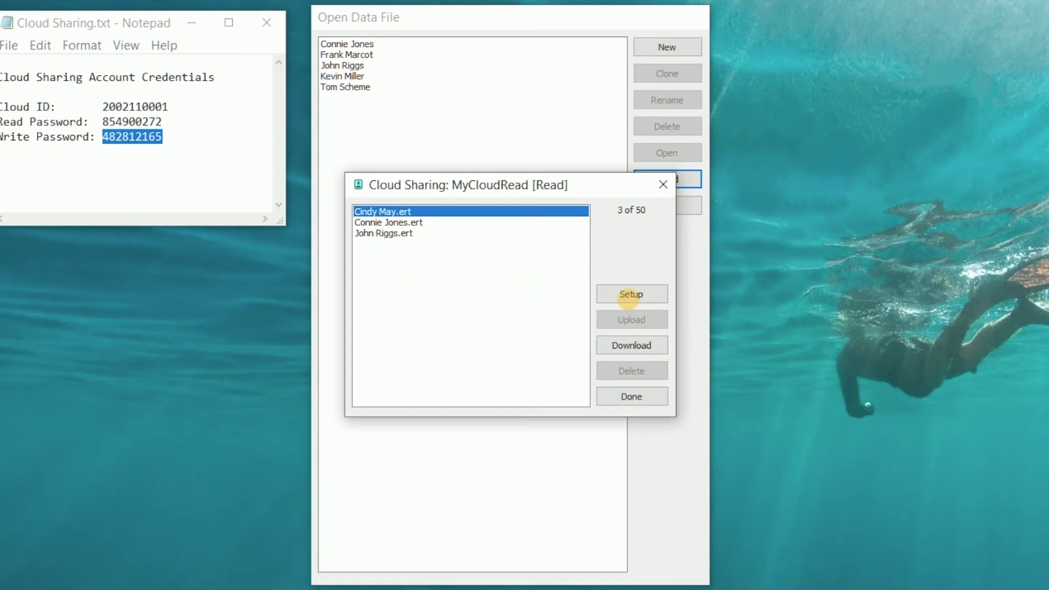
# Switch Cloud Sharing to the MyCloudWrite account, checking the actions available for the third shared file before closing it
pyautogui.click(630, 294)
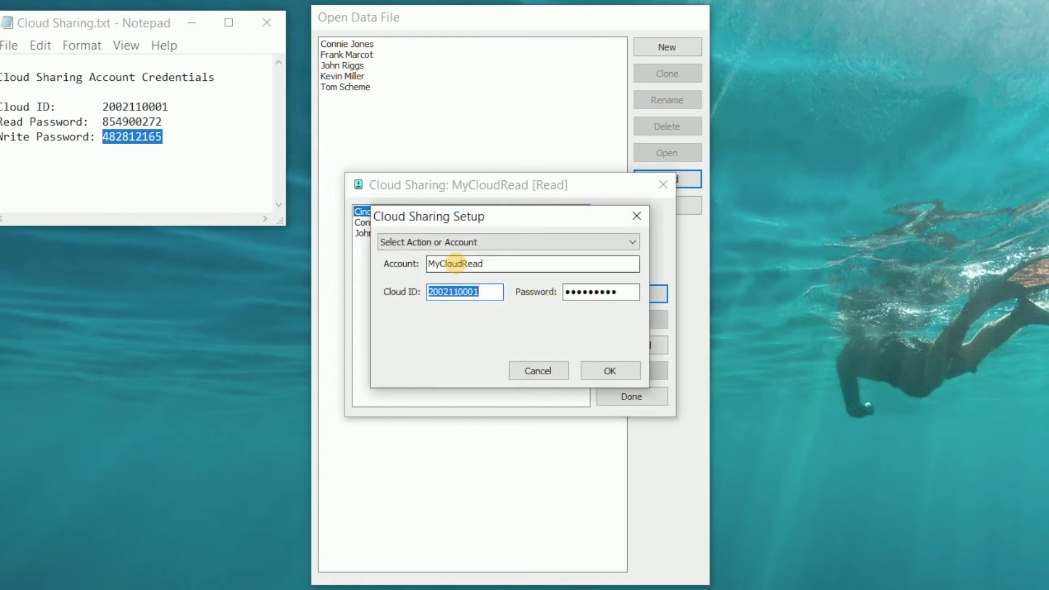
pyautogui.click(440, 242)
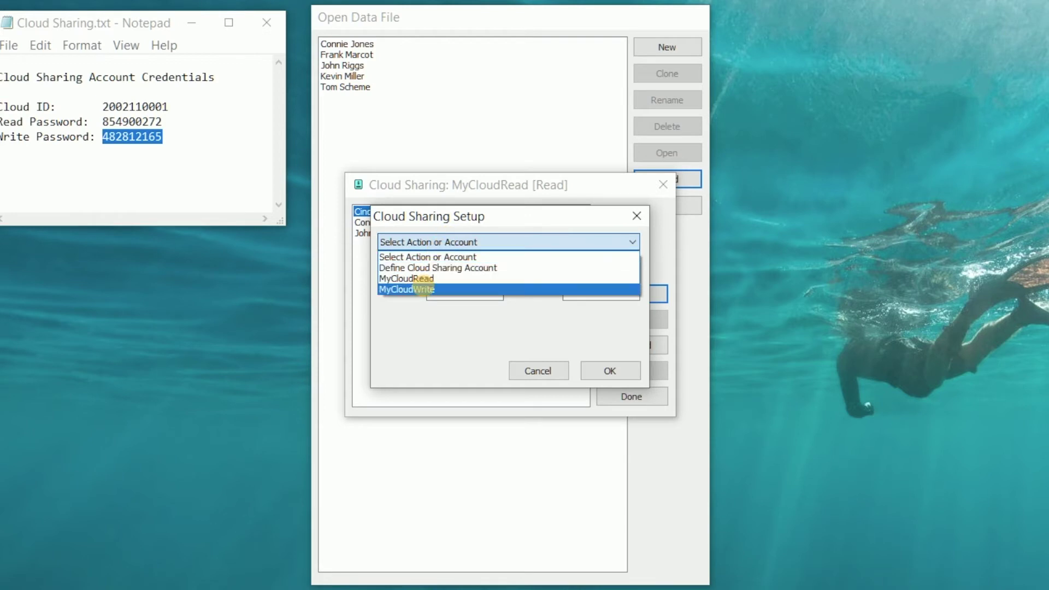
pyautogui.click(423, 289)
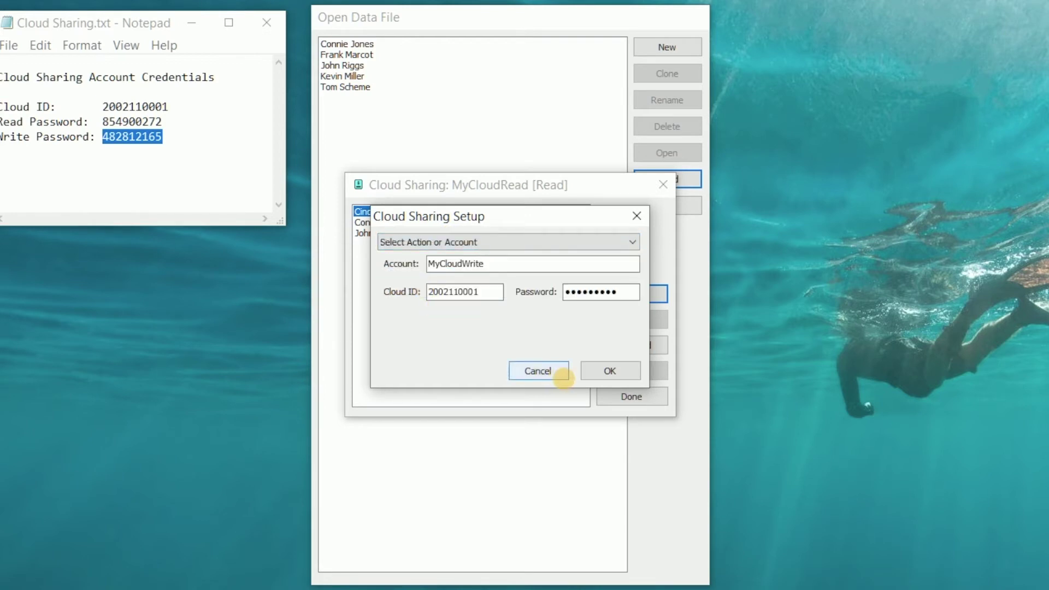
pyautogui.click(601, 371)
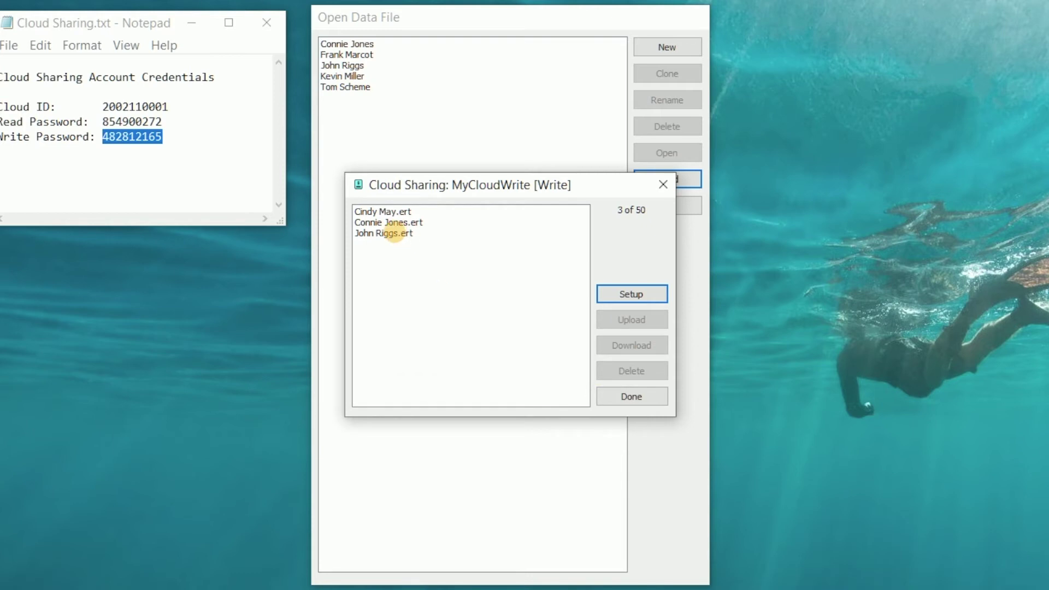
pyautogui.click(394, 234)
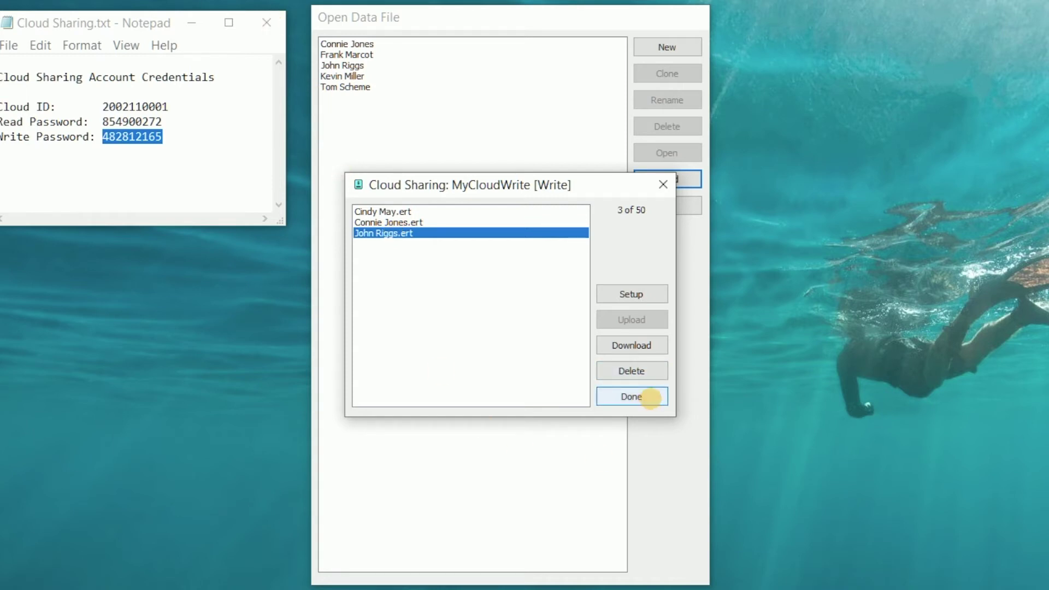
pyautogui.click(632, 397)
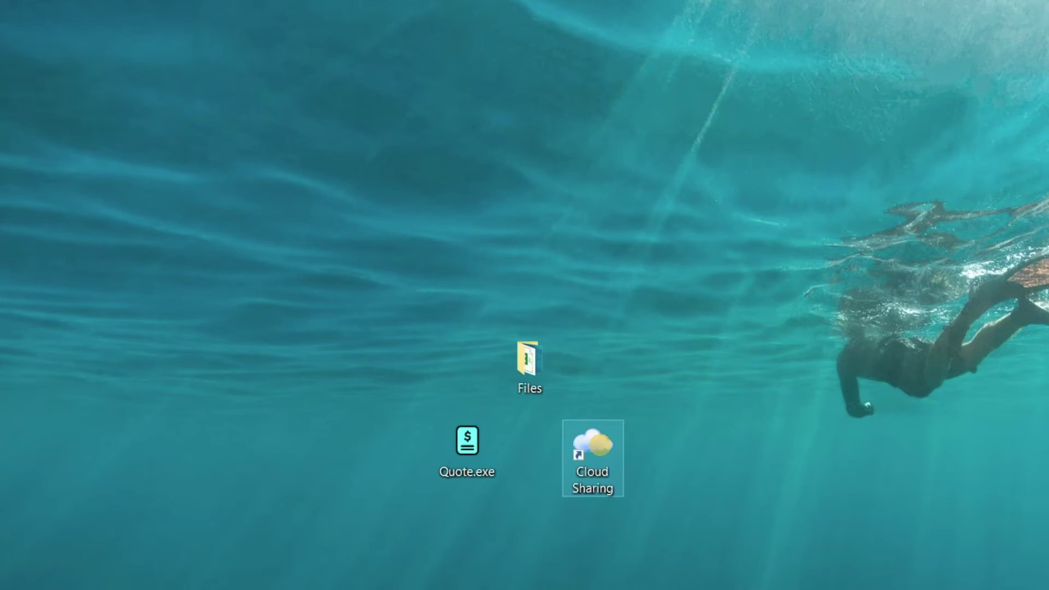
# Launch the standalone Cloud Sharing program and look over the files in the desktop Files folder before closing the folder
pyautogui.doubleClick(593, 454)
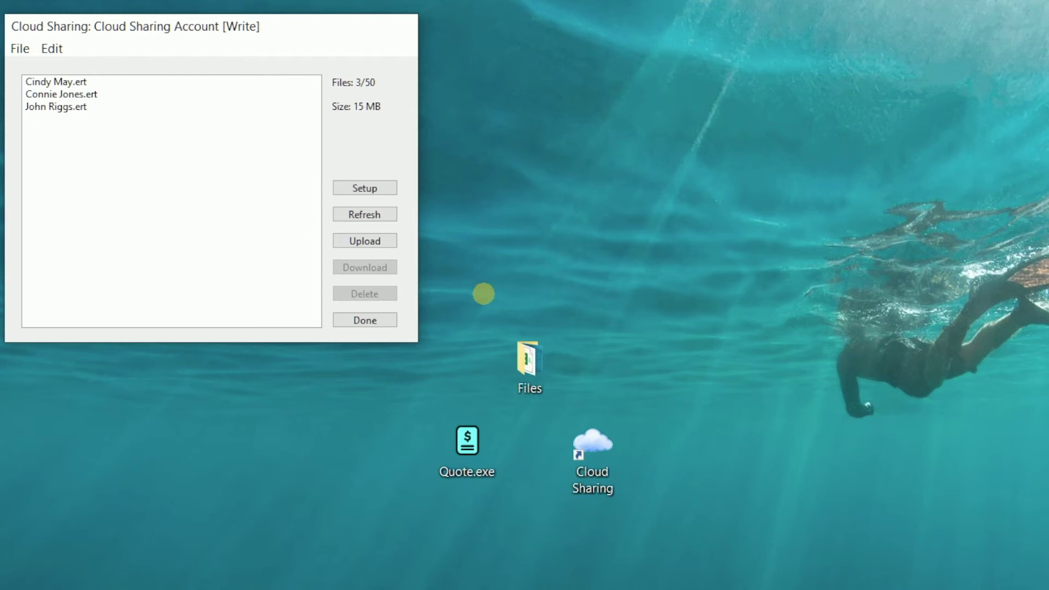
pyautogui.doubleClick(533, 355)
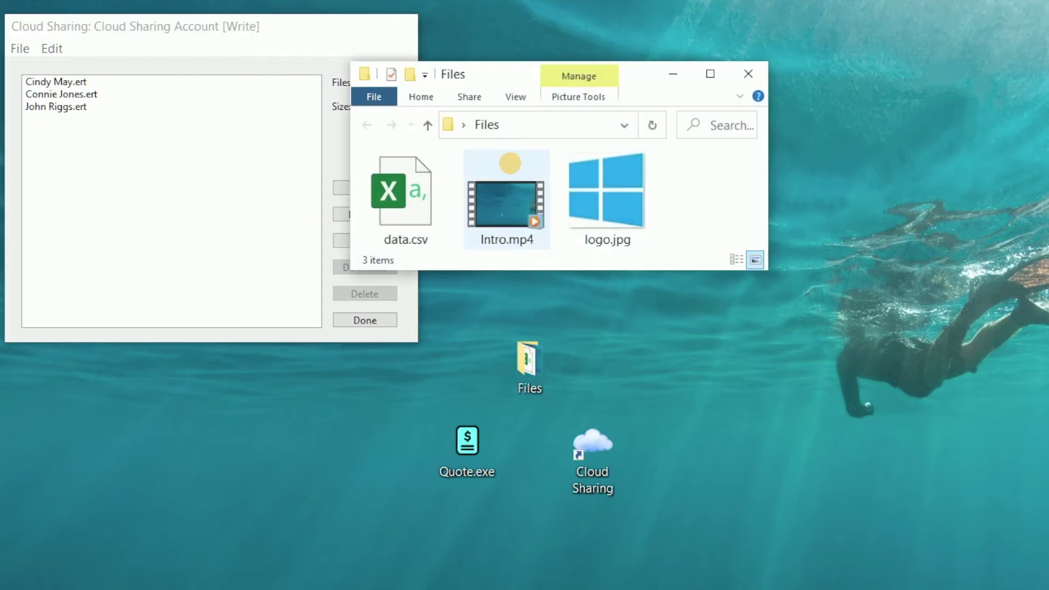
pyautogui.moveTo(501, 70); pyautogui.dragTo(677, 52)
pyautogui.click(599, 201)
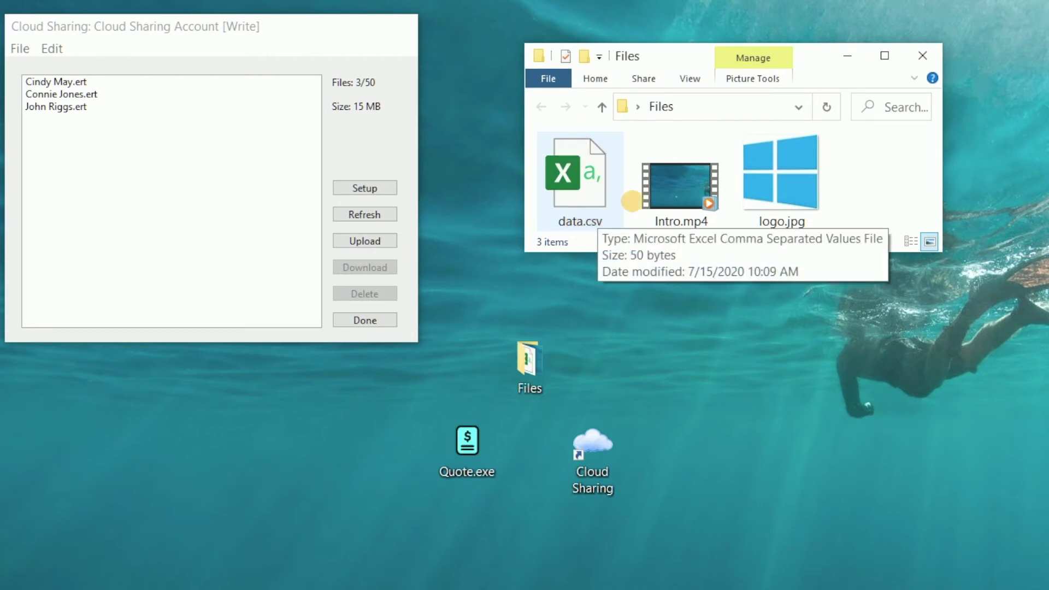
pyautogui.click(653, 191)
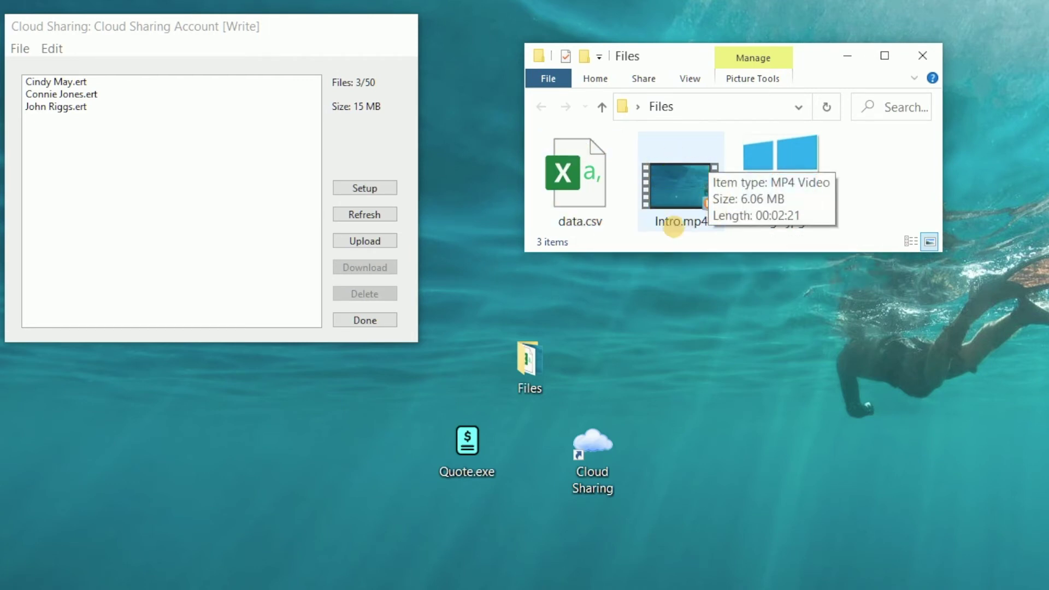
pyautogui.click(694, 236)
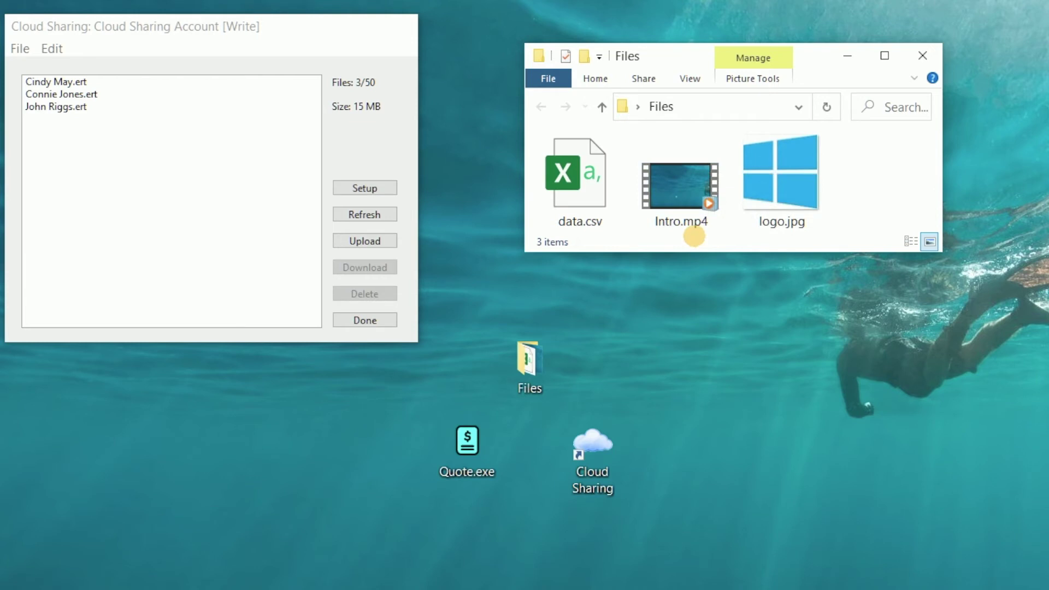
pyautogui.click(780, 192)
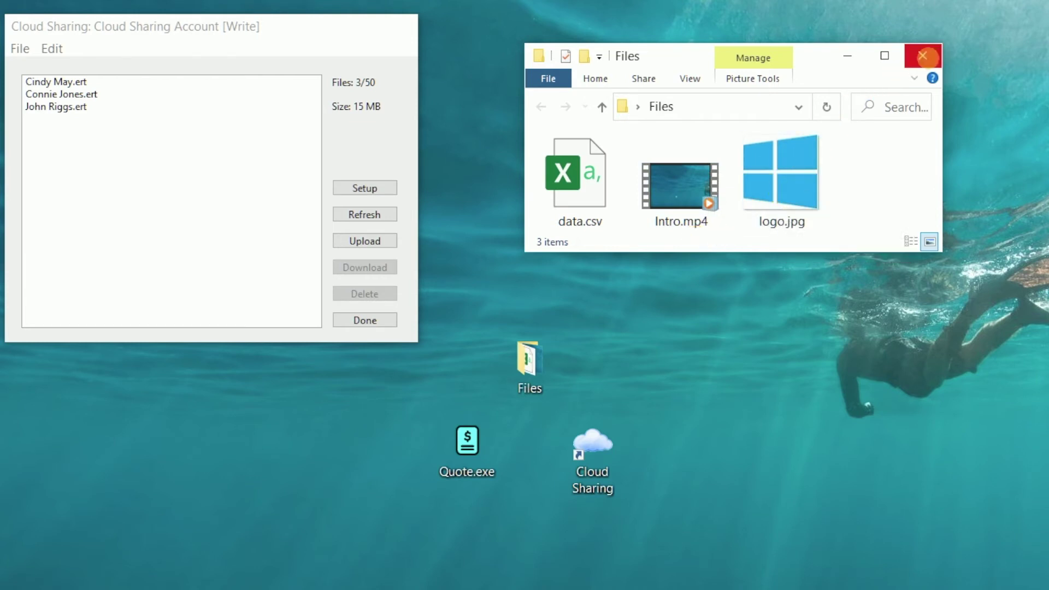
pyautogui.click(923, 55)
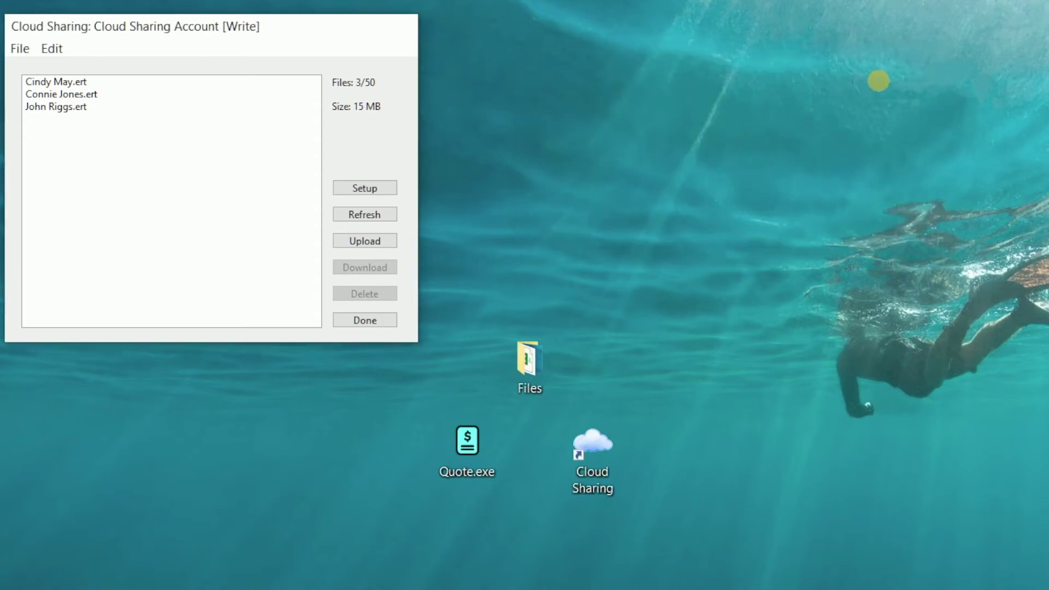
# Upload data.csv, Intro.mp4 and logo.jpg from the Files folder to the cloud sharing account
pyautogui.click(344, 241)
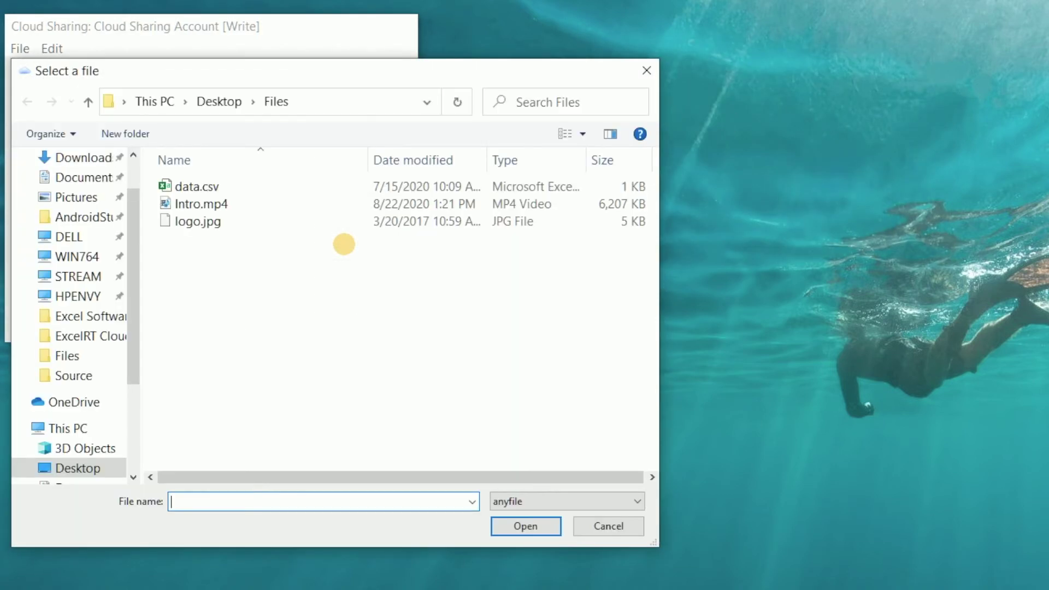
pyautogui.doubleClick(212, 187)
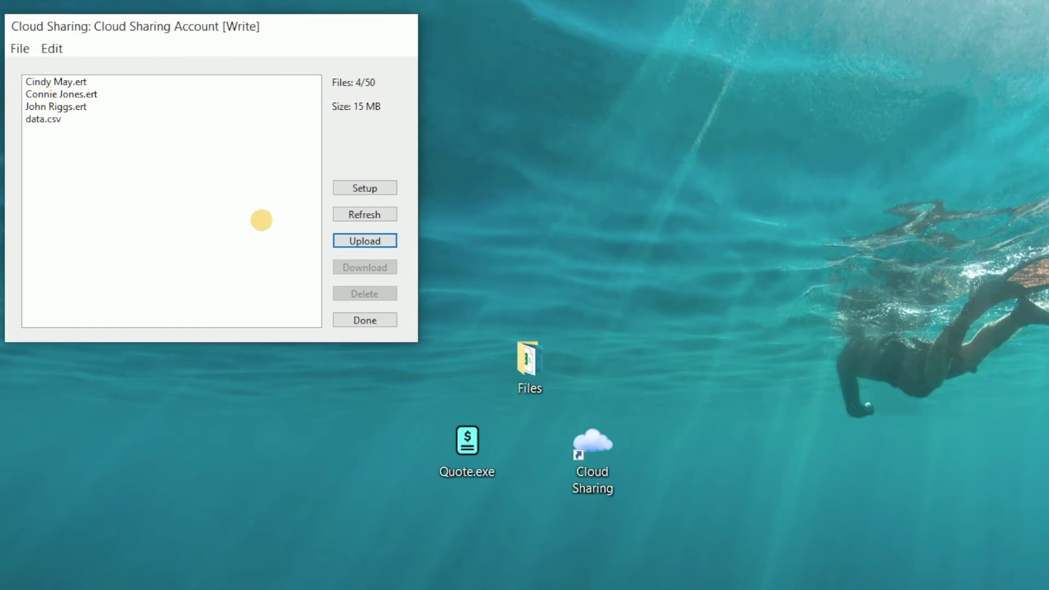
pyautogui.click(366, 241)
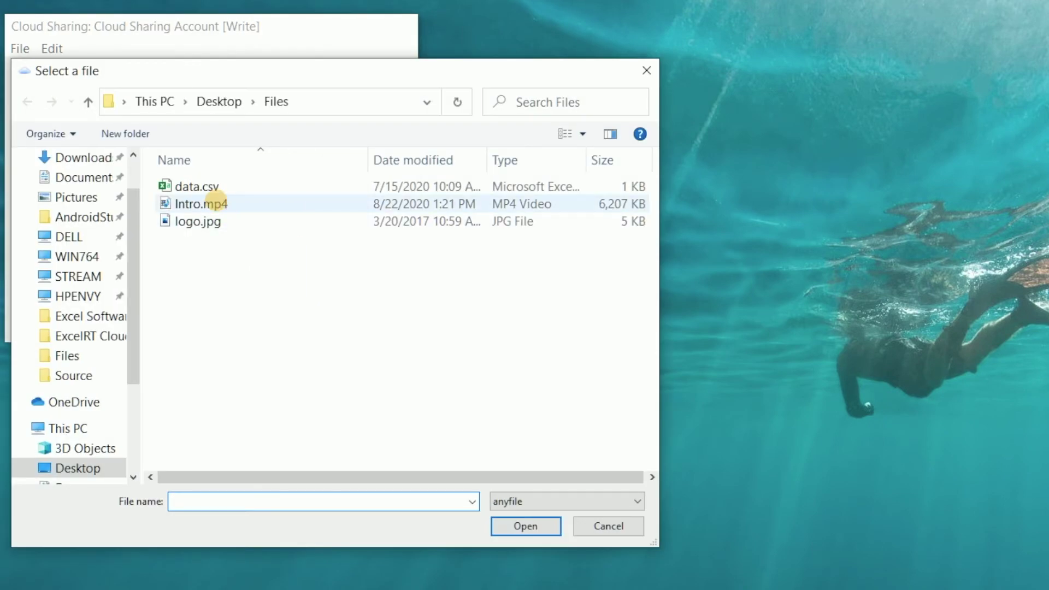
pyautogui.doubleClick(211, 204)
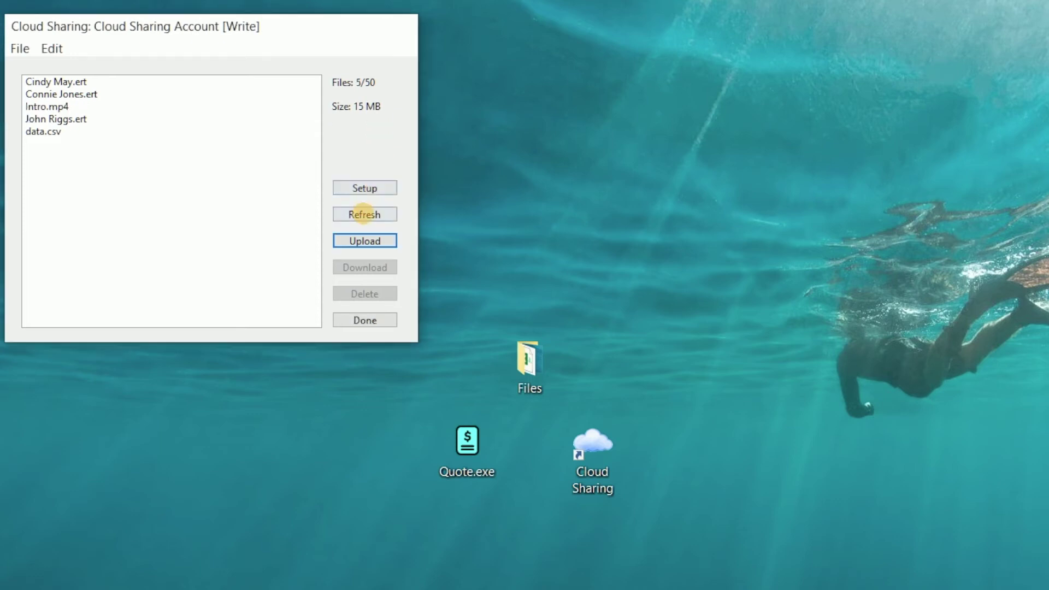
pyautogui.click(361, 237)
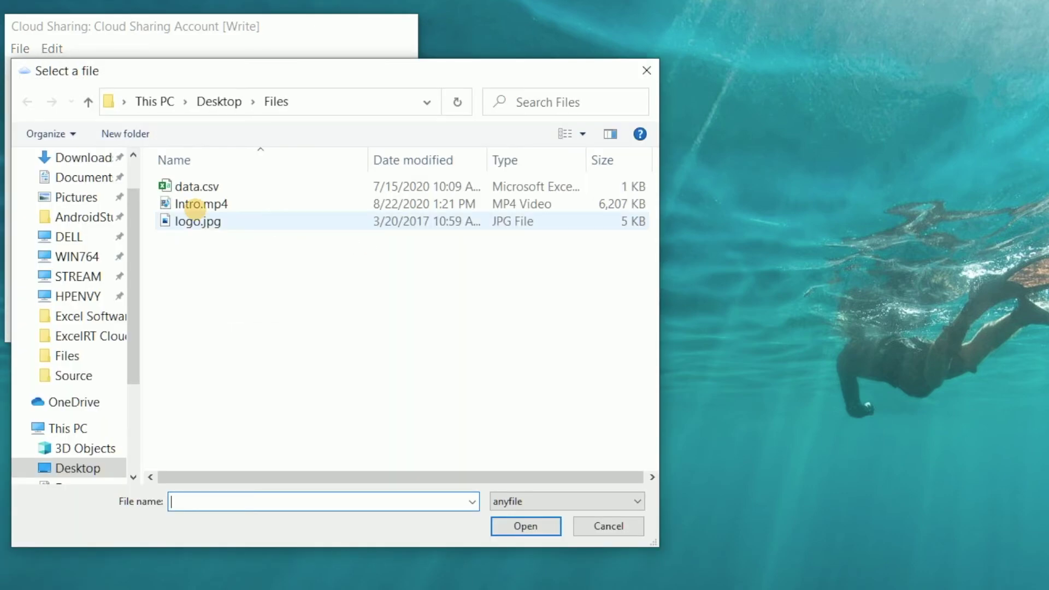
pyautogui.doubleClick(177, 223)
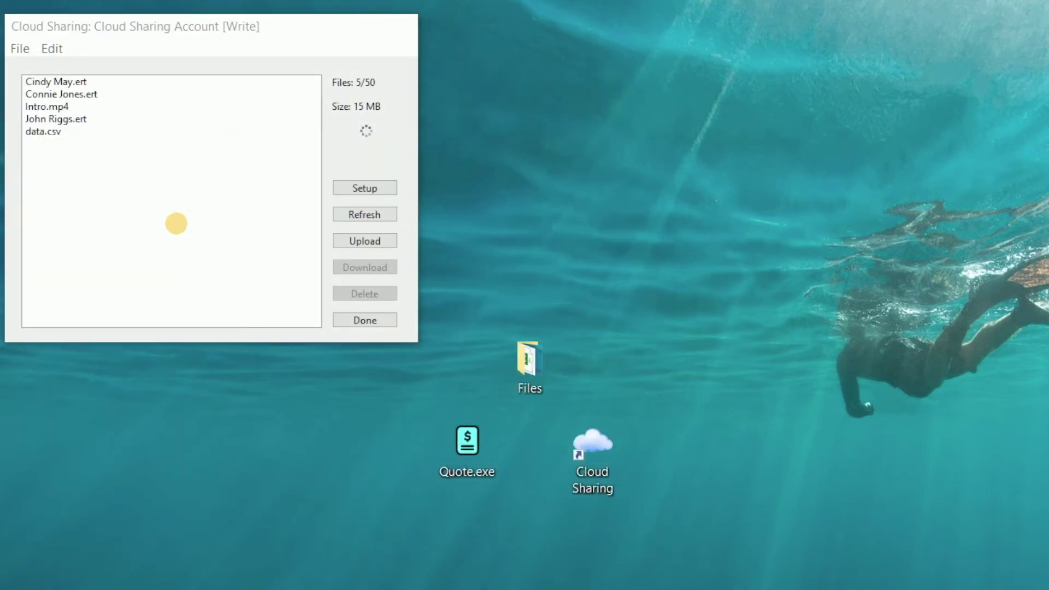
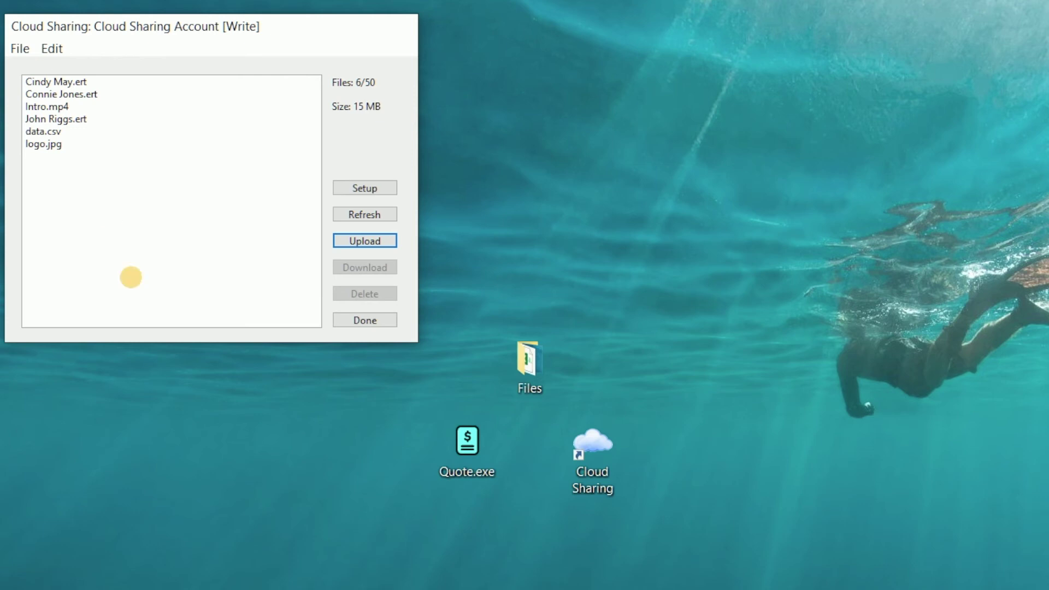
# Switch from the Cloud Sharing program to Quote and open cloud sharing from its data file list
pyautogui.hotkey('alt', 'F4')
pyautogui.click(462, 467)
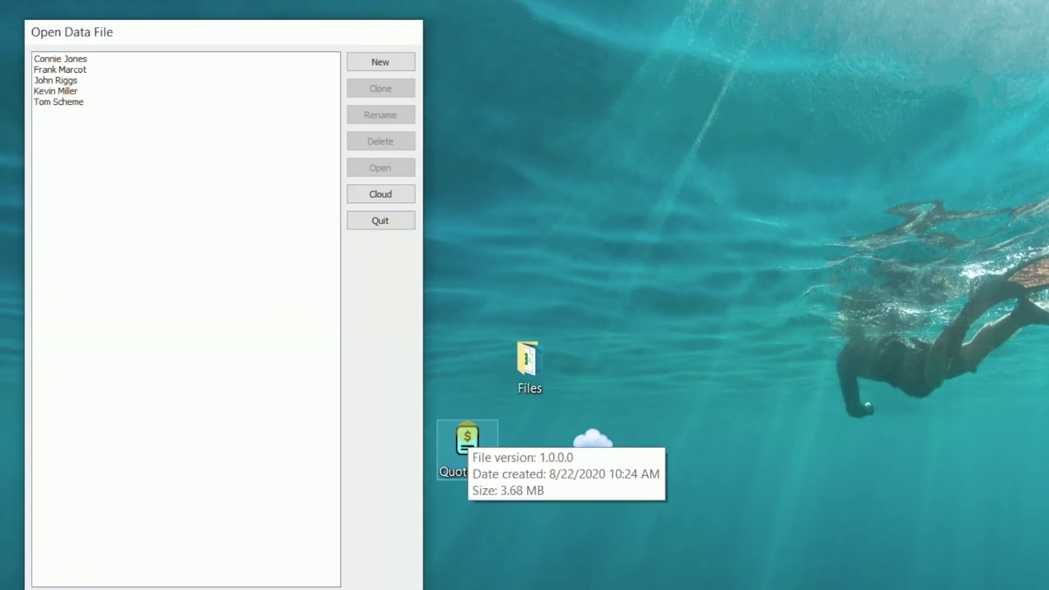
pyautogui.moveTo(253, 28); pyautogui.dragTo(593, 14)
pyautogui.click(707, 178)
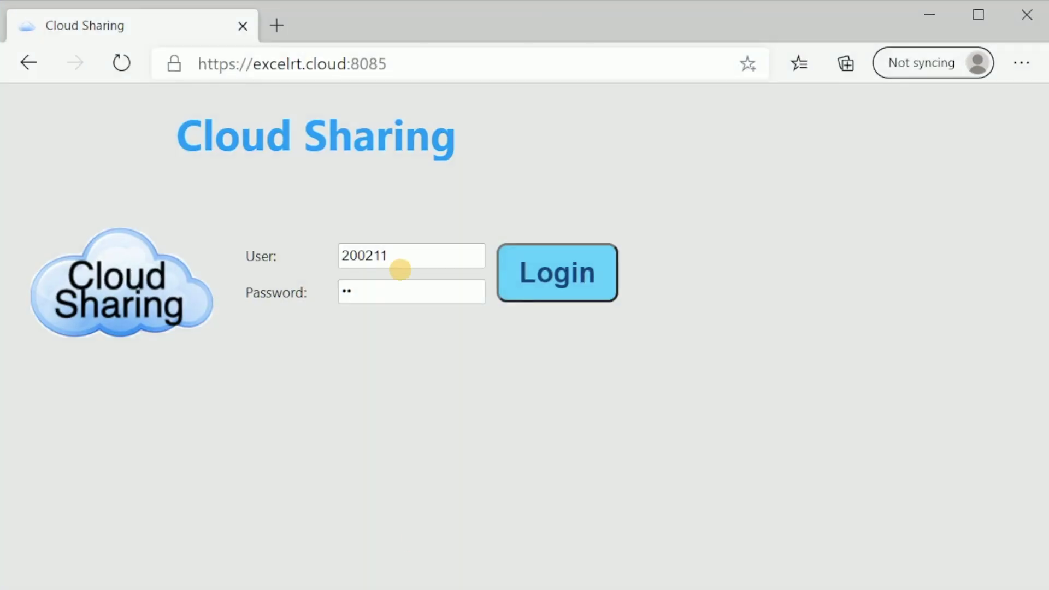
# Log in to the Cloud Sharing vendor site in the browser and select the existing cloud account
pyautogui.click(593, 285)
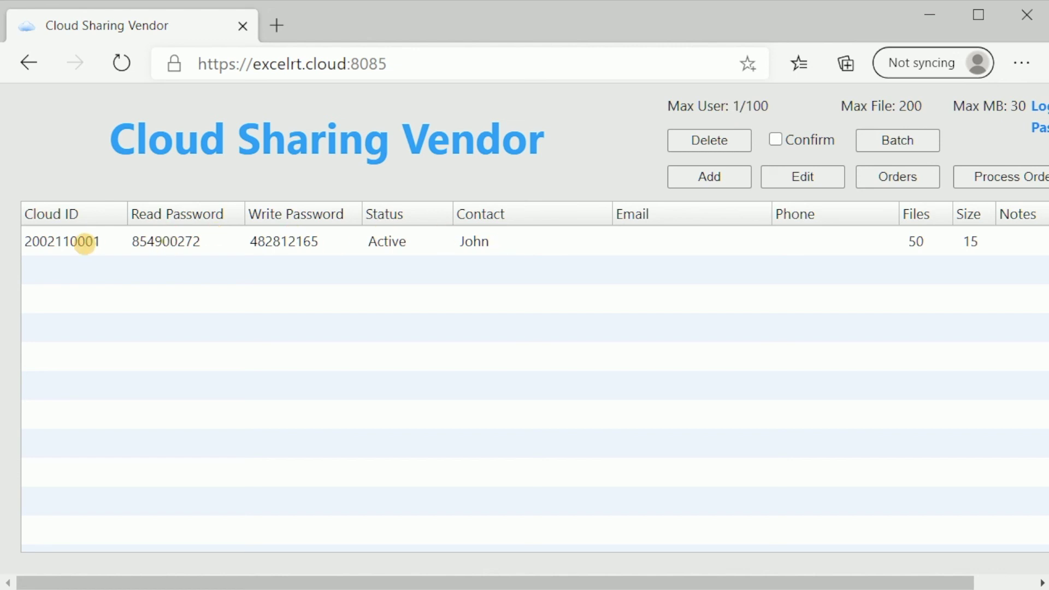
pyautogui.click(436, 244)
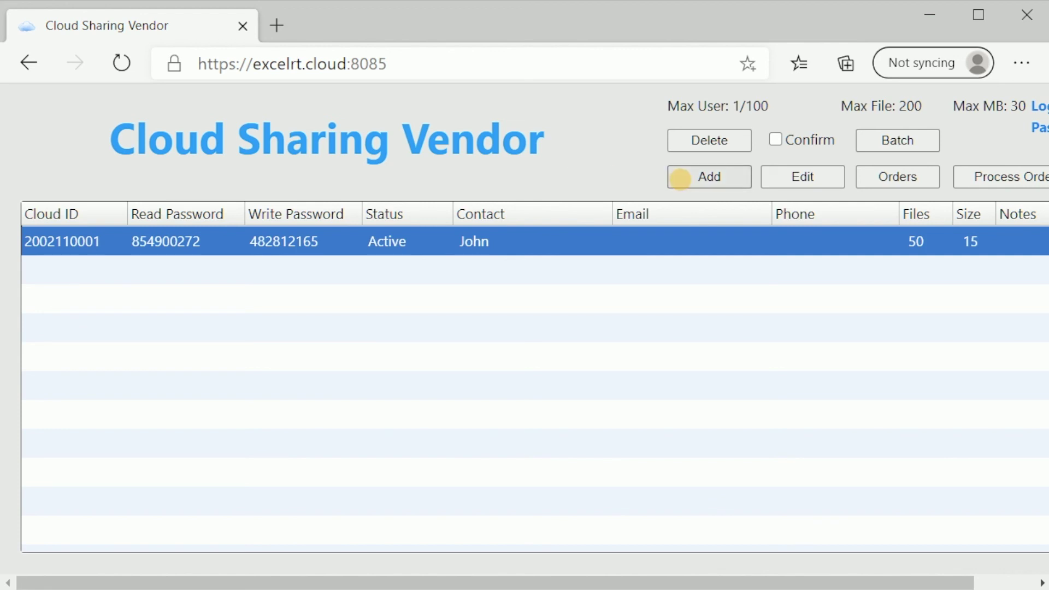
# Add a cloud account with the contact's first name and the default file count and size, and decline saving the login password
pyautogui.click(681, 178)
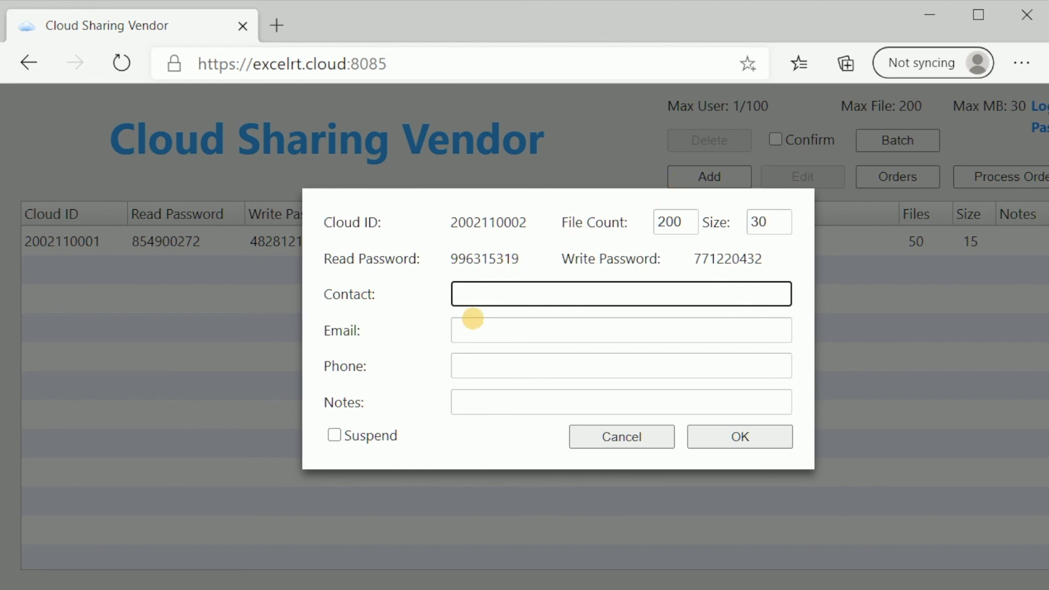
pyautogui.write('Sally')
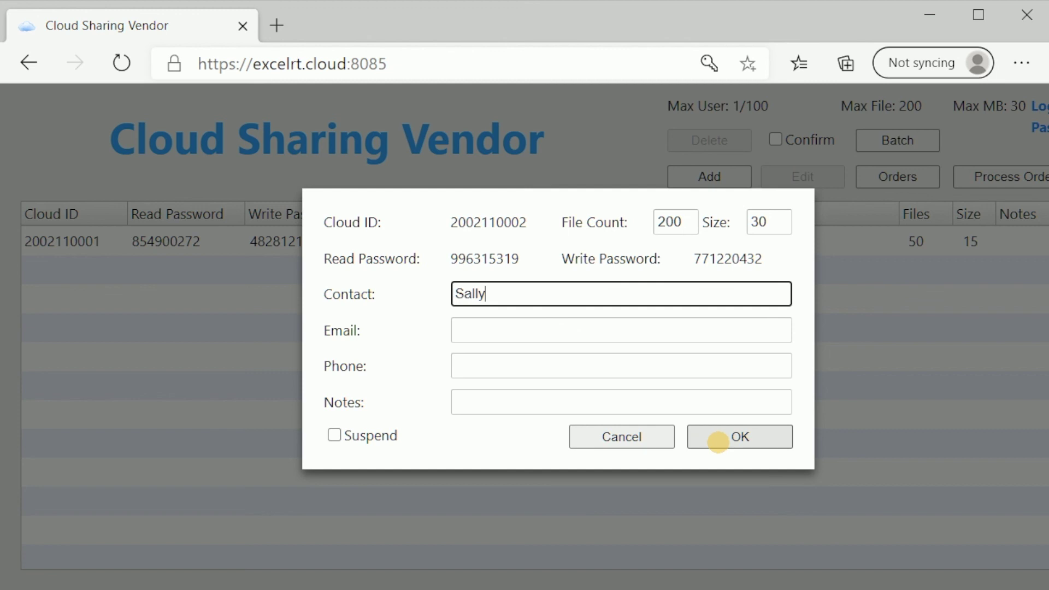
pyautogui.click(719, 442)
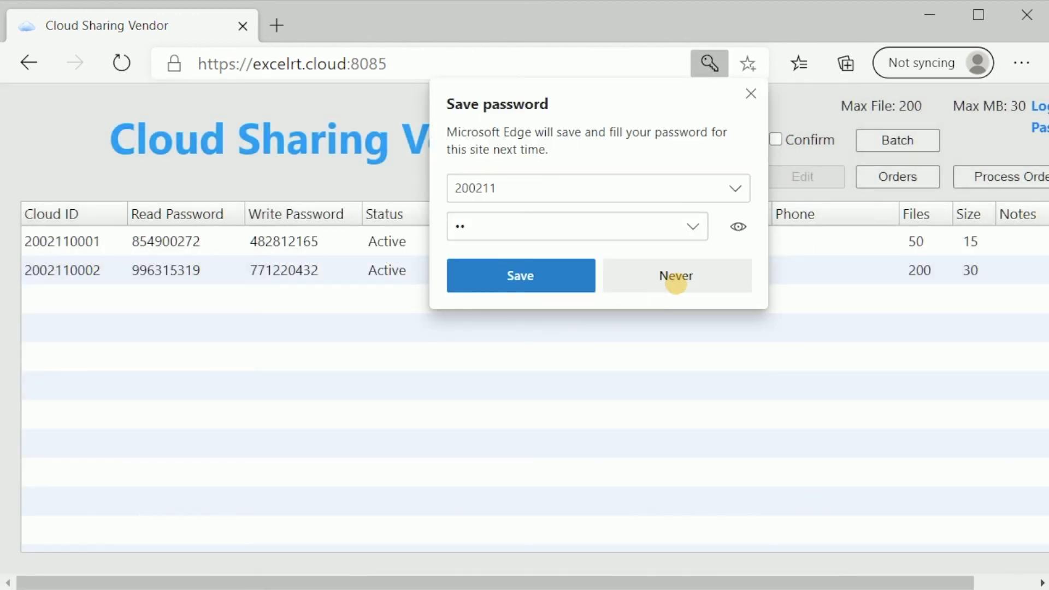
pyautogui.click(678, 277)
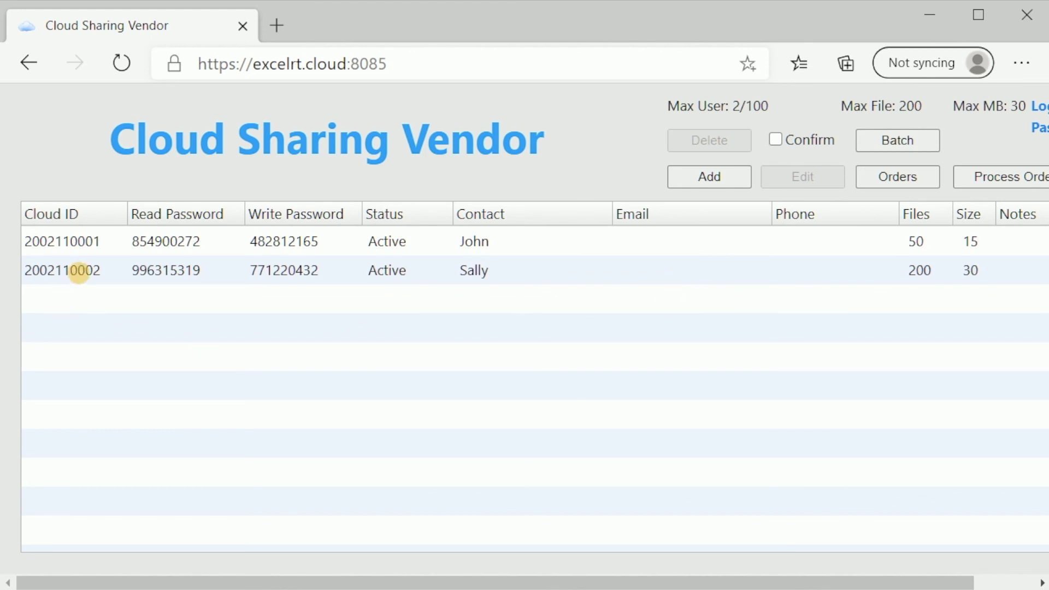